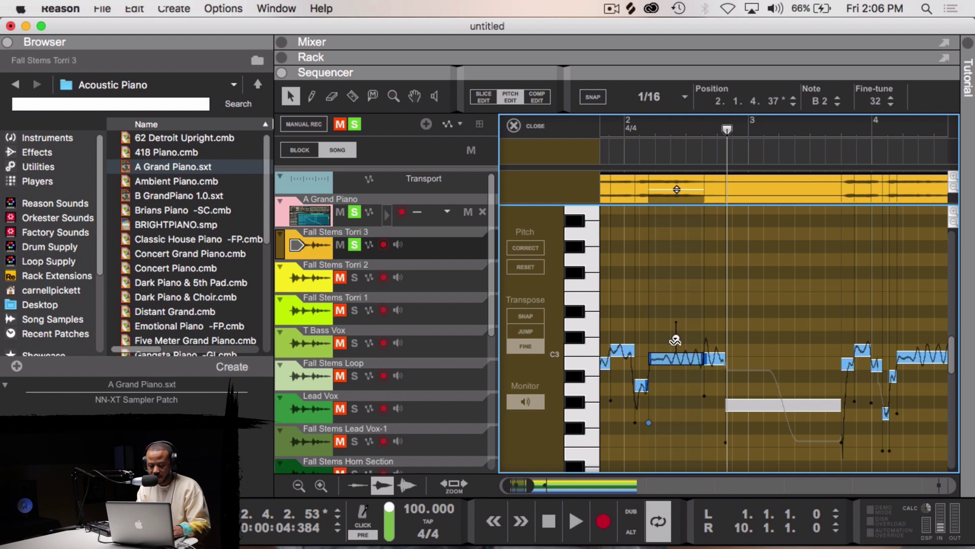
- Reduce the pitch drift of the short B2 note just before bar 3 on Fall Stems Torri 3 and play it back
{"action": "left_click", "coordinate": [717, 361]}
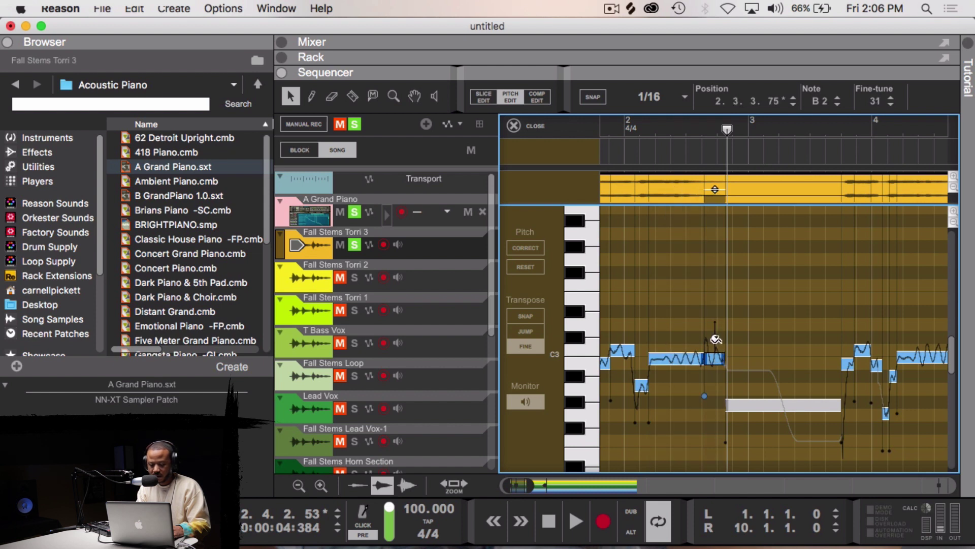
{"action": "left_click", "coordinate": [613, 131]}
{"action": "key", "text": "space"}
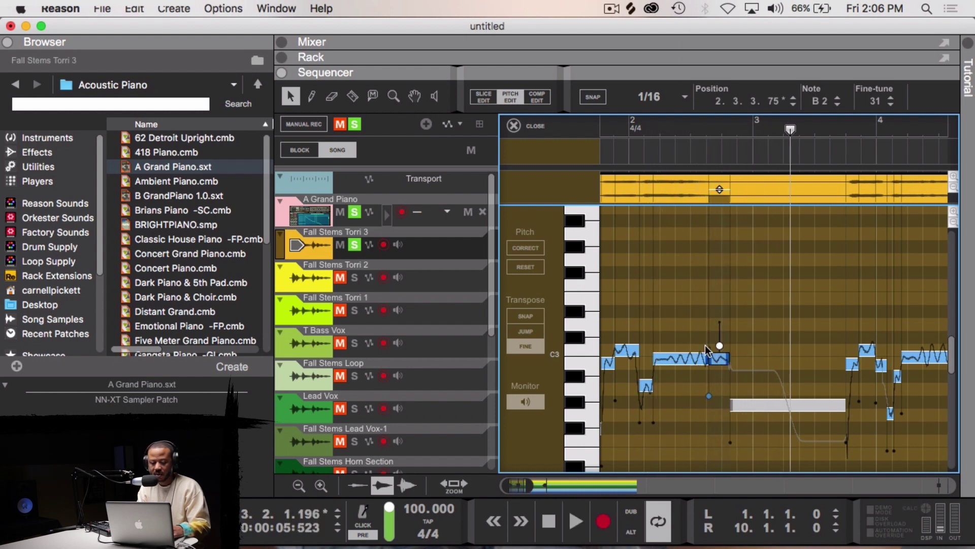
- Solo the Fall Stems Torri 2 track, open its audio clip in pitch edit mode and listen to the phrase around bar 4
{"action": "left_click", "coordinate": [353, 278]}
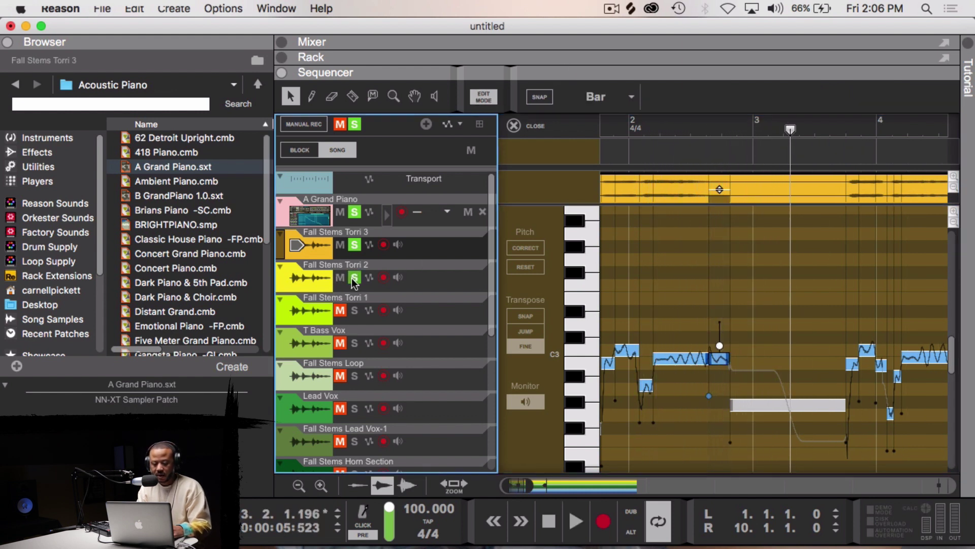
{"action": "left_click", "coordinate": [432, 273]}
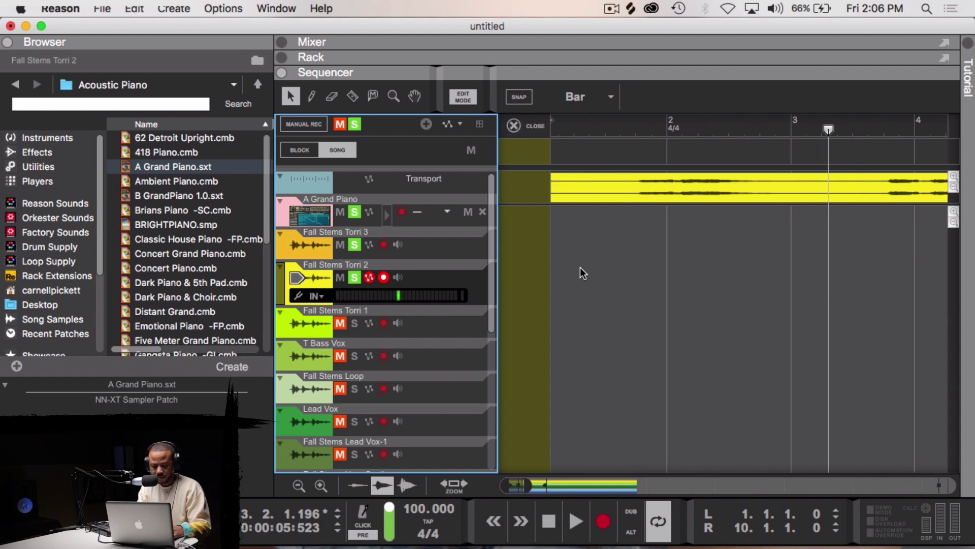
{"action": "key", "text": "super+e"}
{"action": "key", "text": "space"}
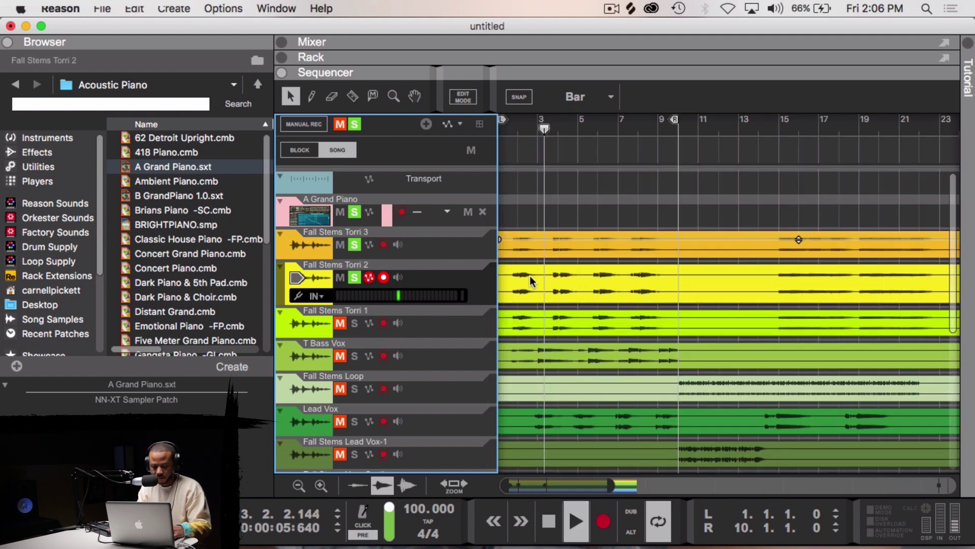
{"action": "left_click", "coordinate": [549, 289]}
{"action": "key", "text": "super+e"}
{"action": "key", "text": "space"}
{"action": "key", "text": "space"}
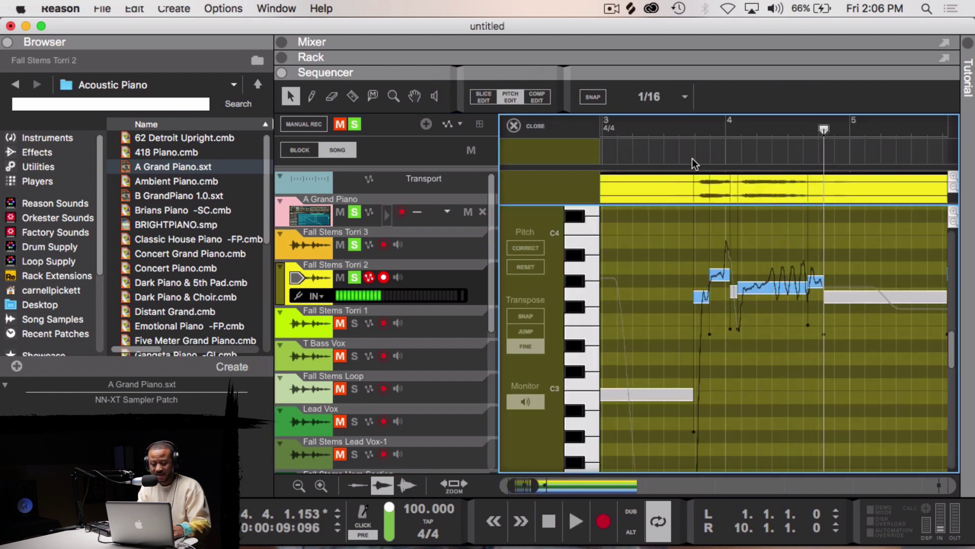
- Listen from just before bar 4 and raise the long note in bar 4 to G#3 with fine-tune 2
{"action": "left_click", "coordinate": [693, 127]}
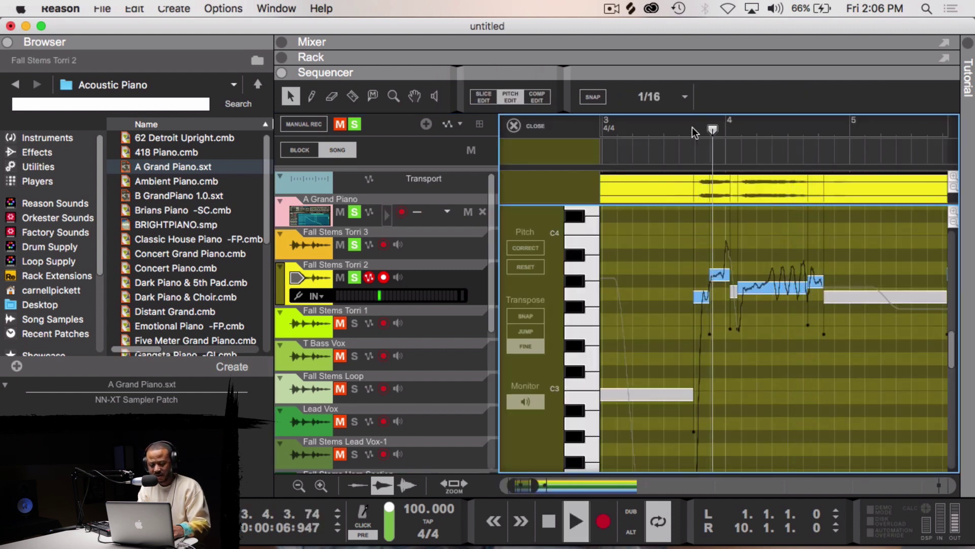
{"action": "key", "text": "space"}
{"action": "left_click", "coordinate": [770, 290]}
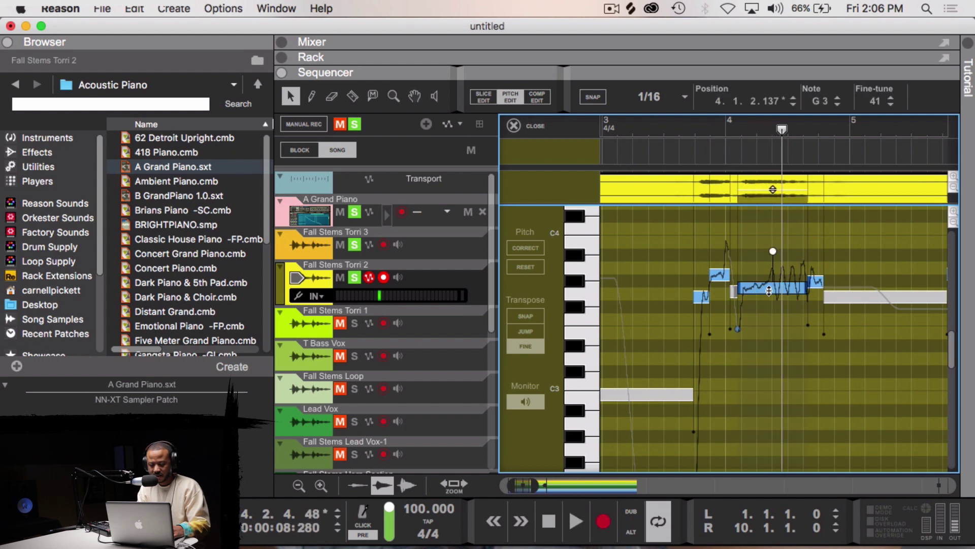
{"action": "left_click_drag", "start_coordinate": [773, 271], "coordinate": [773, 266]}
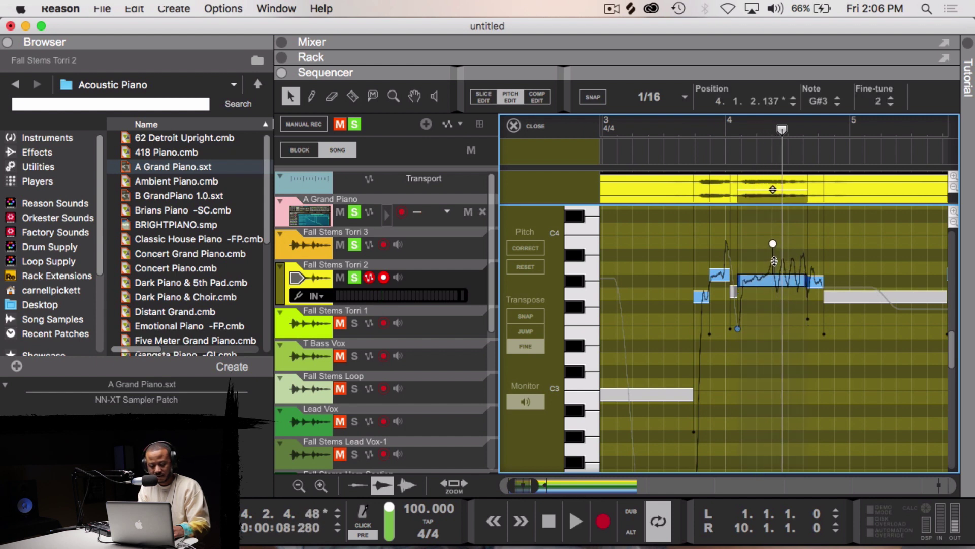
- Reduce the pitch drift of the long bar 4 note and the short note after it, checking the phrase by playback
{"action": "left_click", "coordinate": [709, 127]}
{"action": "key", "text": "space"}
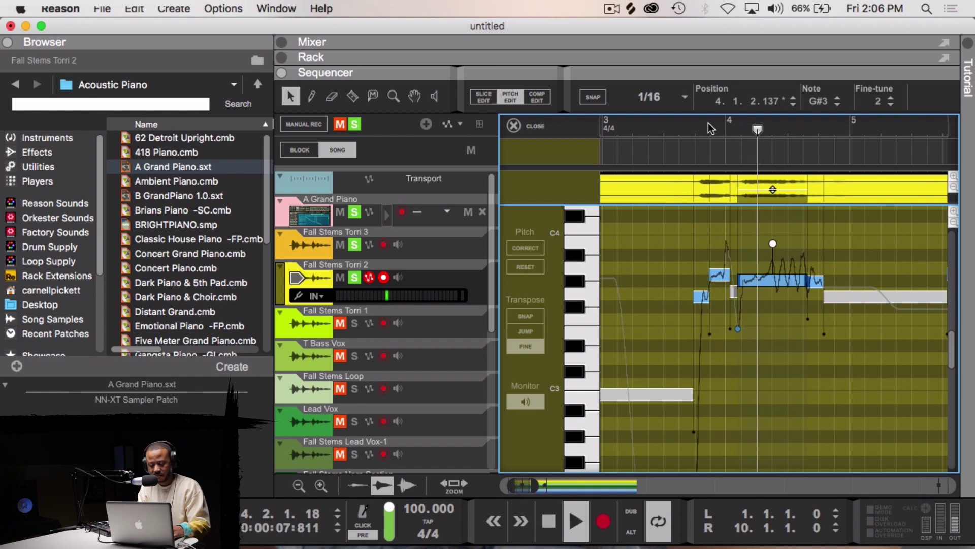
{"action": "key", "text": "space"}
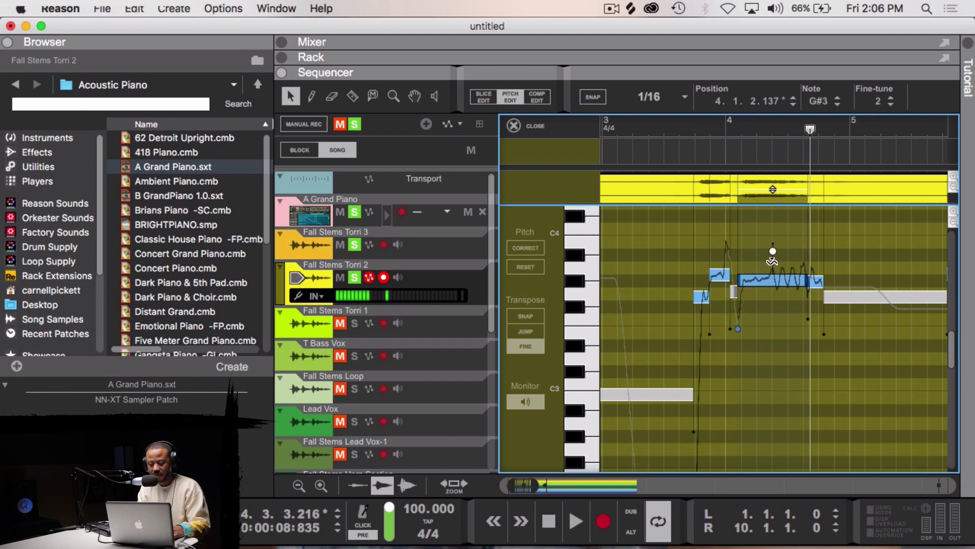
{"action": "left_click", "coordinate": [819, 284]}
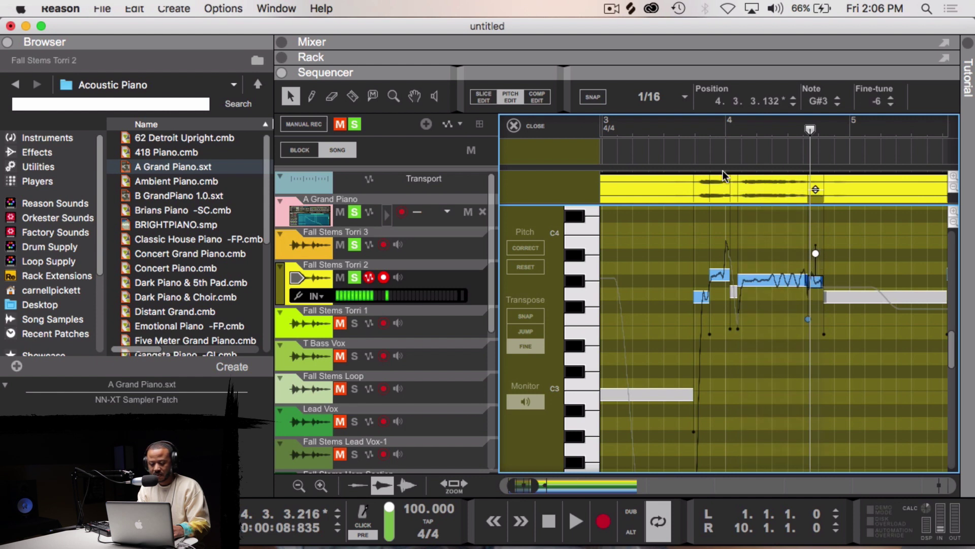
{"action": "left_click", "coordinate": [689, 125]}
{"action": "key", "text": "space"}
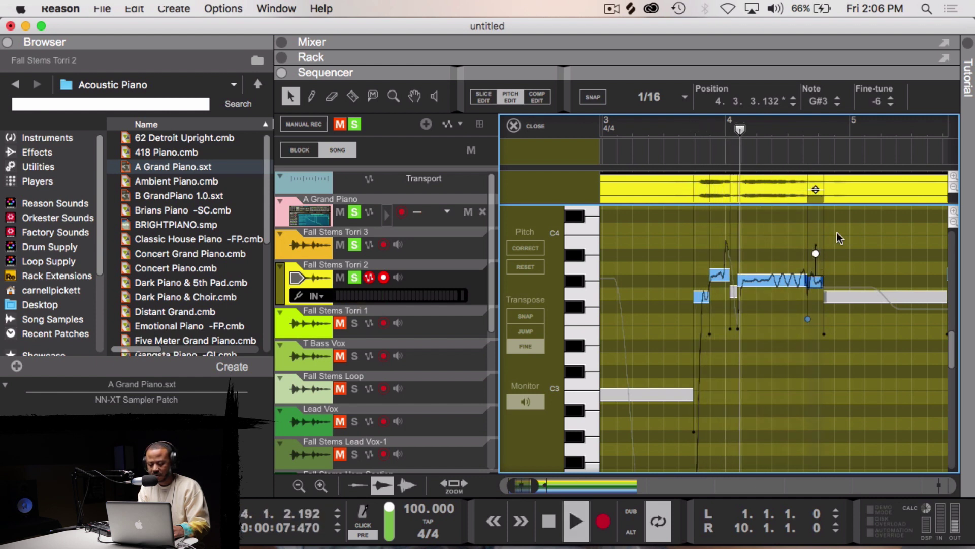
{"action": "key", "text": "space"}
{"action": "left_click", "coordinate": [768, 283]}
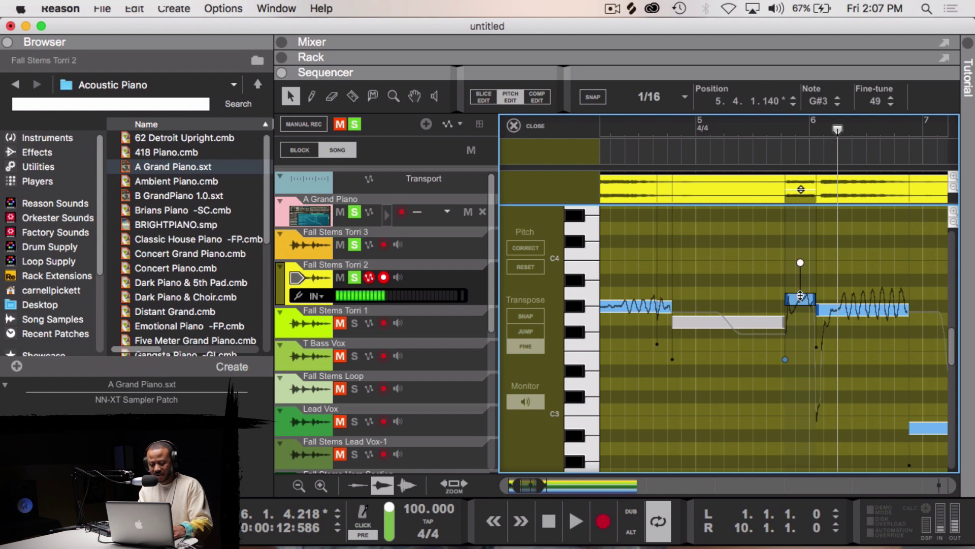
- Raise the note at the end of bar 5 to A3 and reduce its pitch drift while auditioning it
{"action": "left_click_drag", "start_coordinate": [800, 295], "coordinate": [802, 287]}
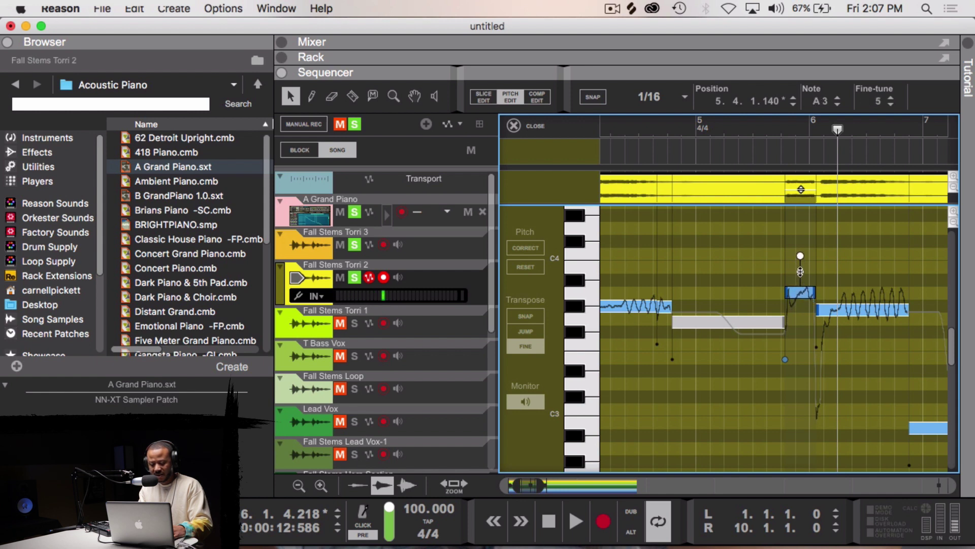
{"action": "left_click", "coordinate": [774, 132]}
{"action": "key", "text": "space"}
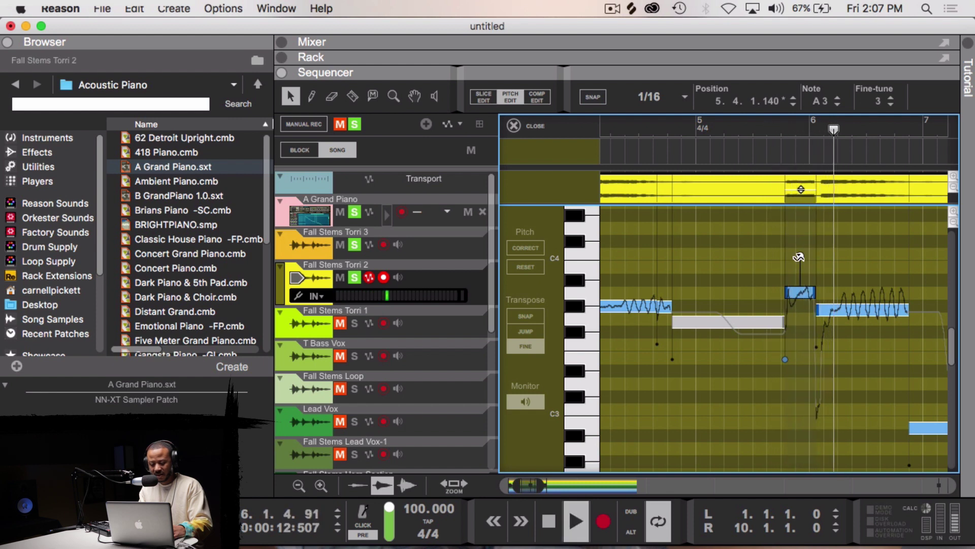
{"action": "key", "text": "space"}
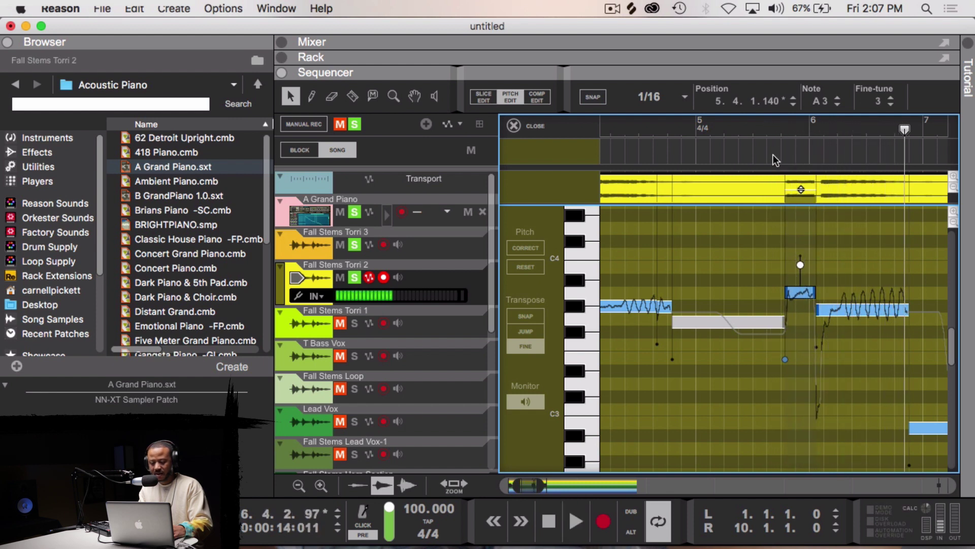
- Lower the note at the end of bar 5 to A3 with fine-tune -17 and play the transition into bar 6
{"action": "left_click", "coordinate": [760, 120]}
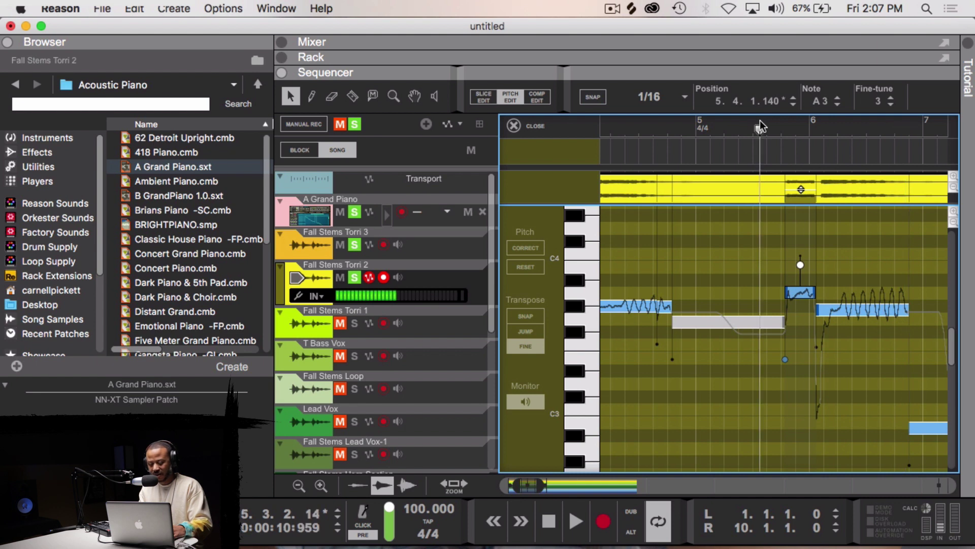
{"action": "key", "text": "space"}
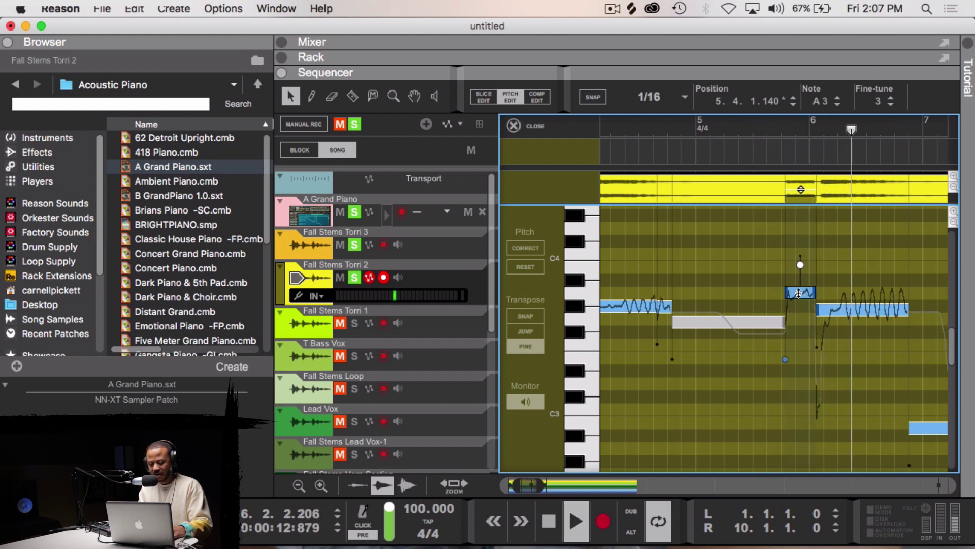
{"action": "key", "text": "space"}
{"action": "left_click", "coordinate": [768, 126]}
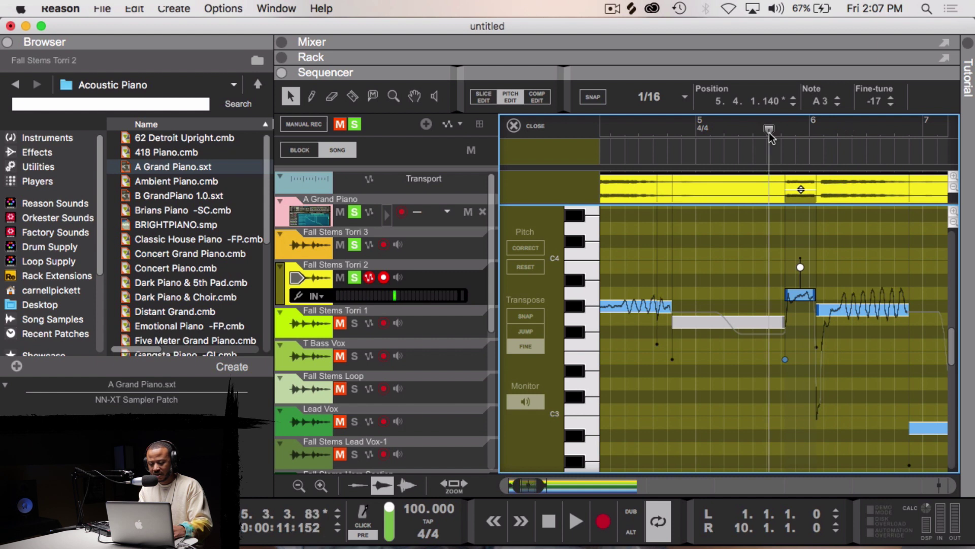
{"action": "key", "text": "space"}
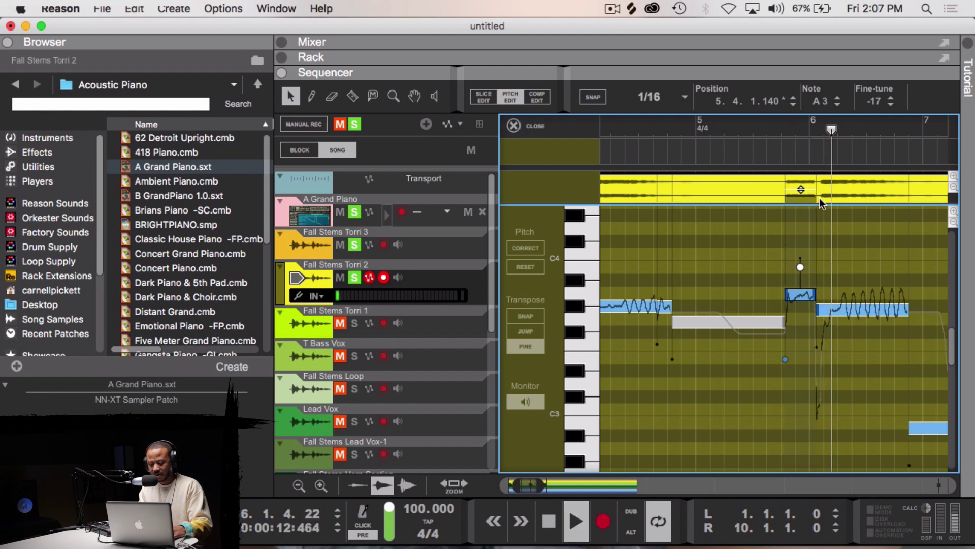
{"action": "key", "text": "space"}
- Reduce the drift of the long note in bar 6 to 78% and play it back
{"action": "left_click", "coordinate": [864, 313]}
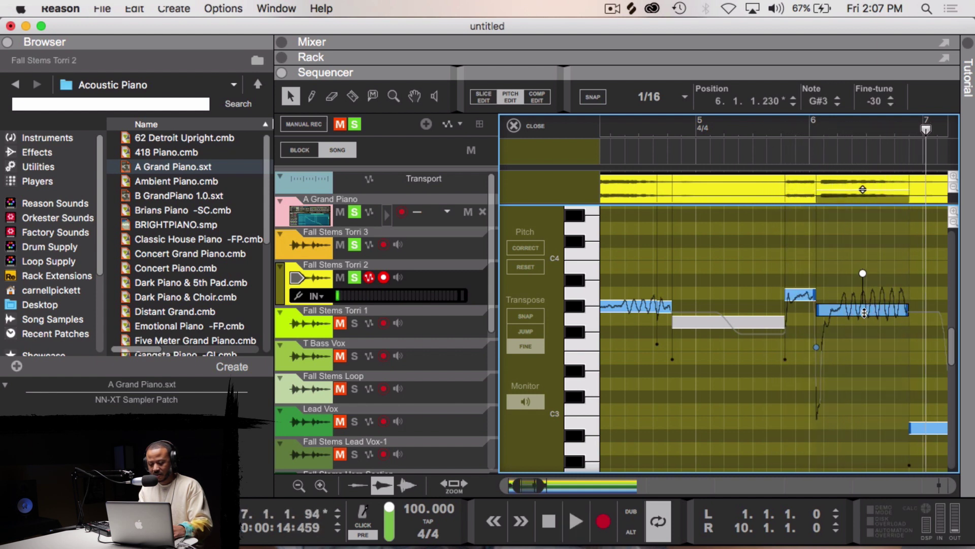
{"action": "left_click", "coordinate": [795, 129]}
{"action": "key", "text": "space"}
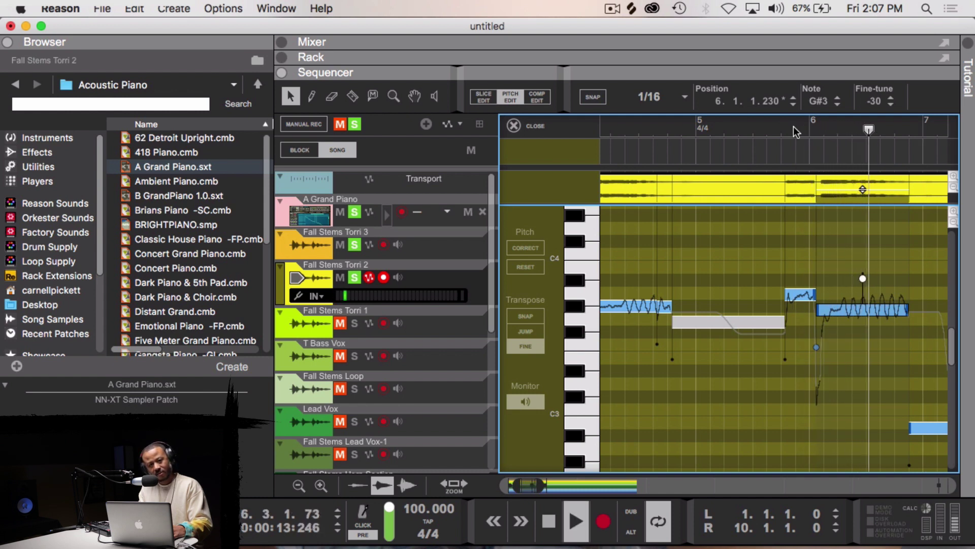
{"action": "key", "text": "space"}
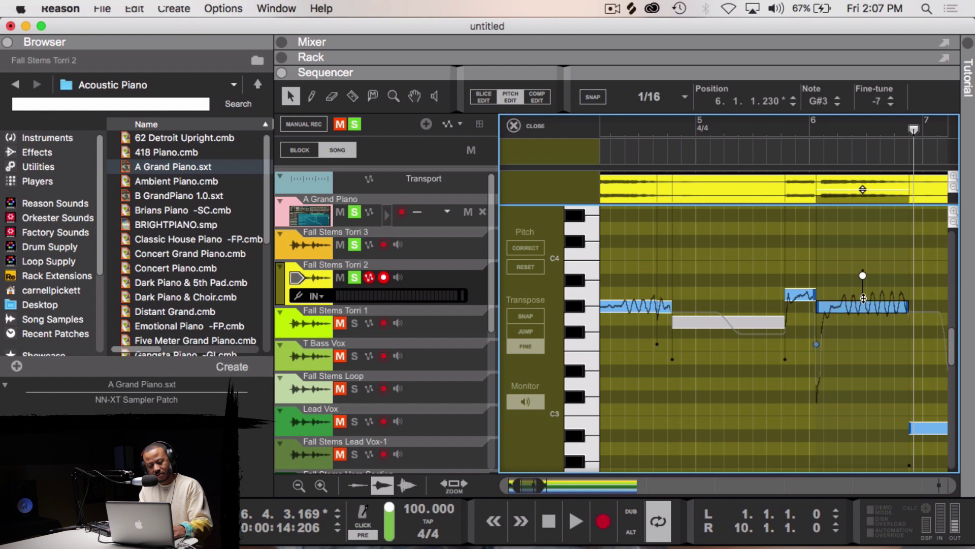
- Raise the long note in bar 6 to G#3 with fine-tune 22 and play it back
{"action": "left_click_drag", "start_coordinate": [863, 299], "coordinate": [866, 285]}
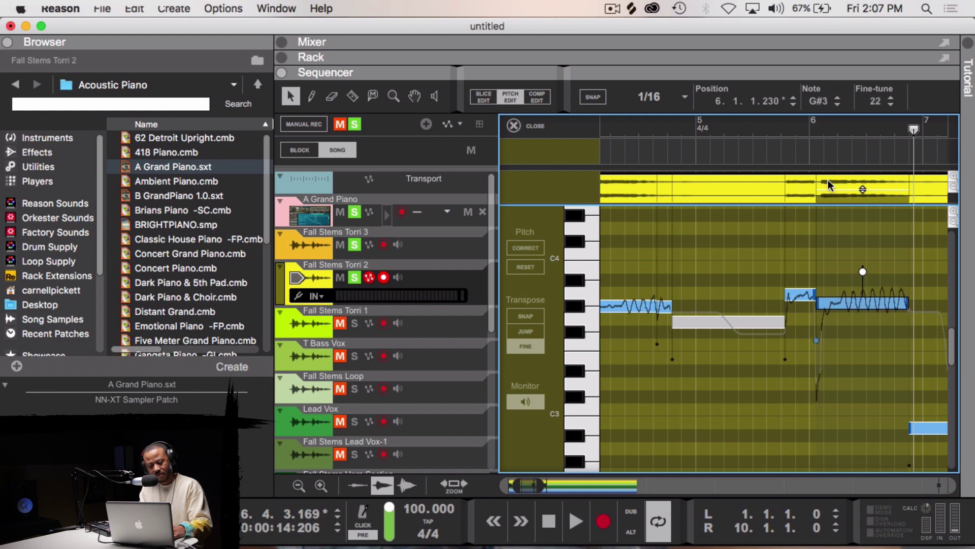
{"action": "left_click", "coordinate": [784, 127]}
{"action": "key", "text": "space"}
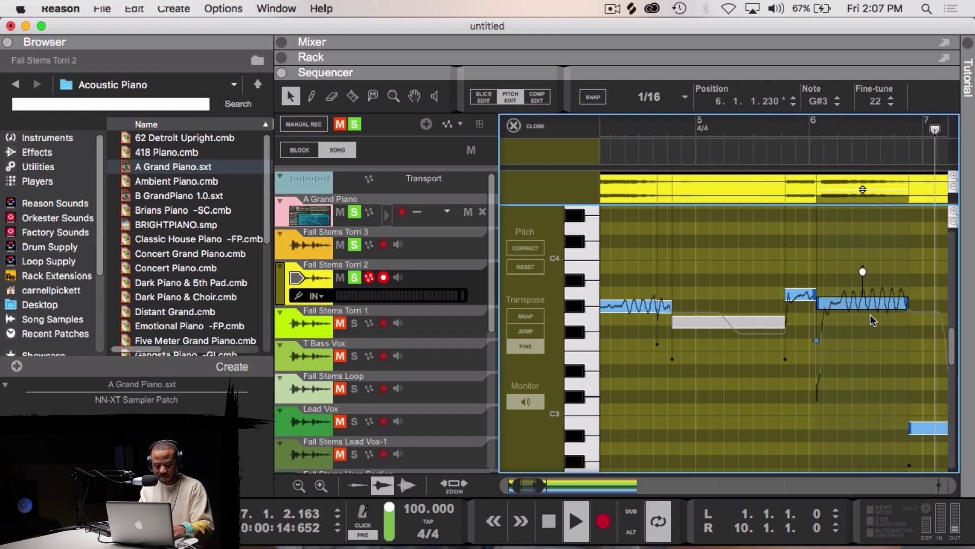
{"action": "key", "text": "space"}
- Hide the browser to widen the pitch editor and play the phrase through bar 8
{"action": "key", "text": "super+minus"}
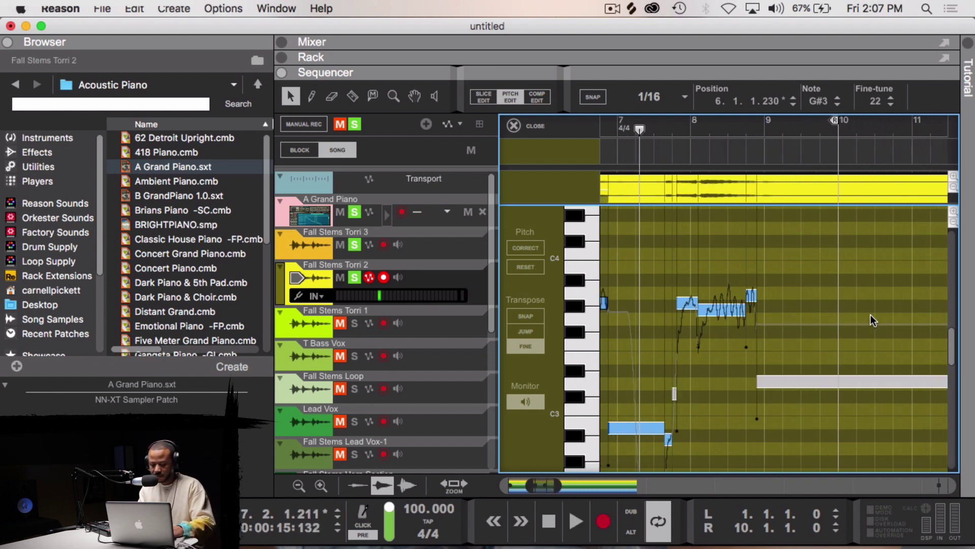
{"action": "left_click", "coordinate": [8, 42]}
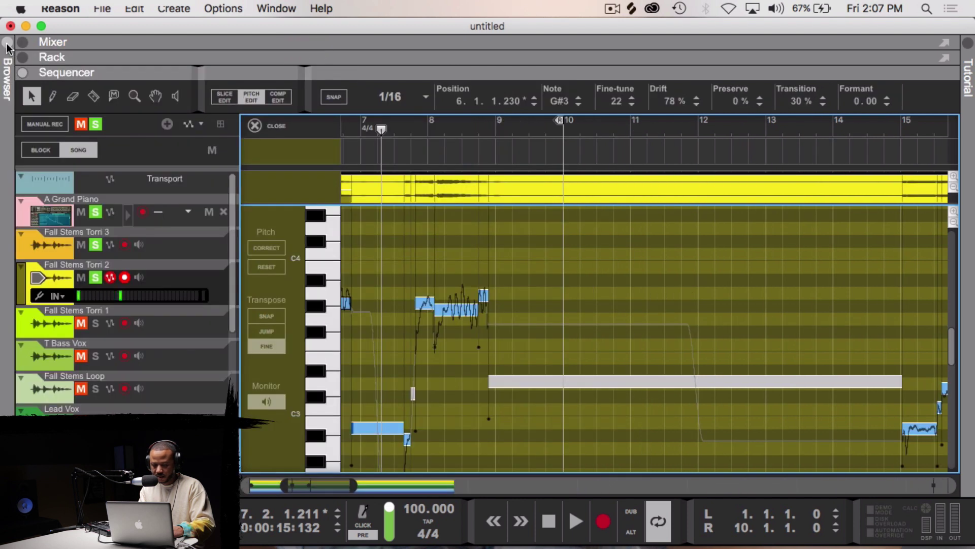
{"action": "key", "text": "space"}
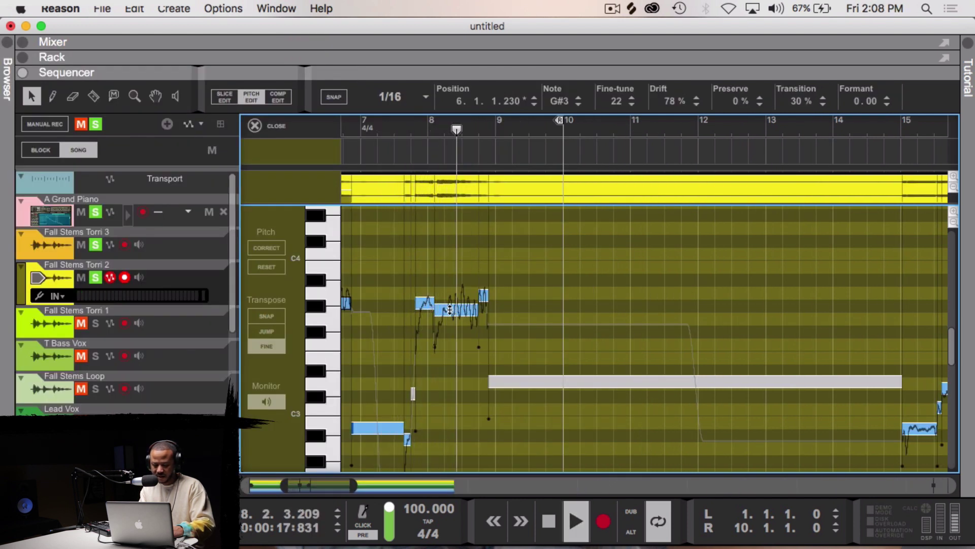
{"action": "key", "text": "space"}
- Raise the note just before bar 8 to A3 with fine-tune -9 and play it back
{"action": "left_click", "coordinate": [425, 303]}
{"action": "left_click", "coordinate": [425, 302]}
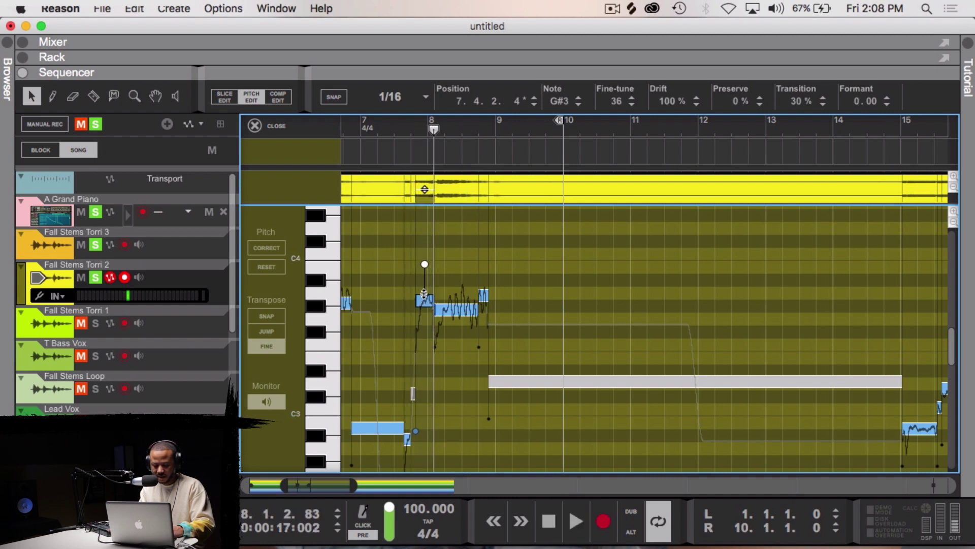
{"action": "left_click", "coordinate": [412, 125]}
{"action": "key", "text": "space"}
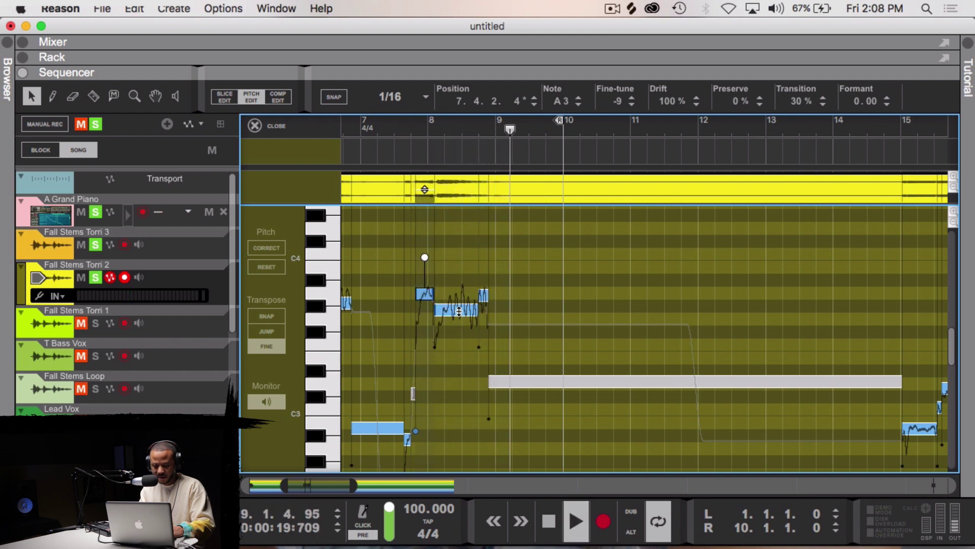
- Play the Fall Stems Torri 2 vocal from the start of the song with no note selected
{"action": "left_click", "coordinate": [459, 310]}
{"action": "key", "text": "Return"}
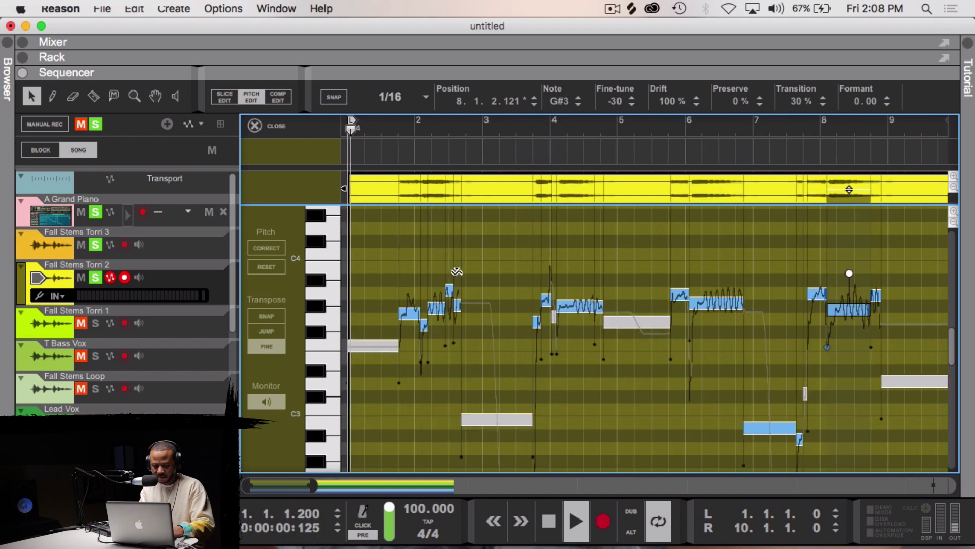
{"action": "left_click", "coordinate": [456, 271]}
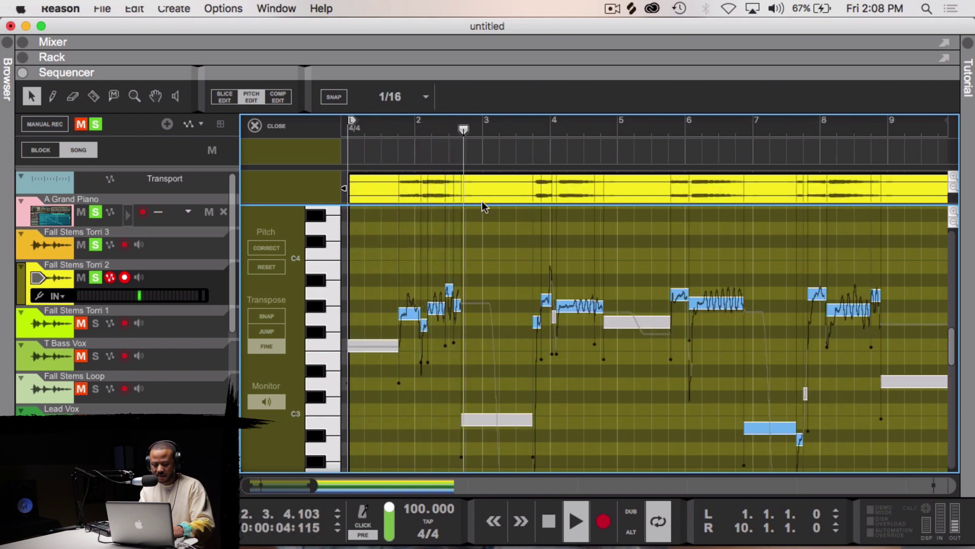
- Listen from just before bar 2 through bar 4 and lower the long bar 4 note to G#3 with fine-tune -13
{"action": "left_click", "coordinate": [408, 133]}
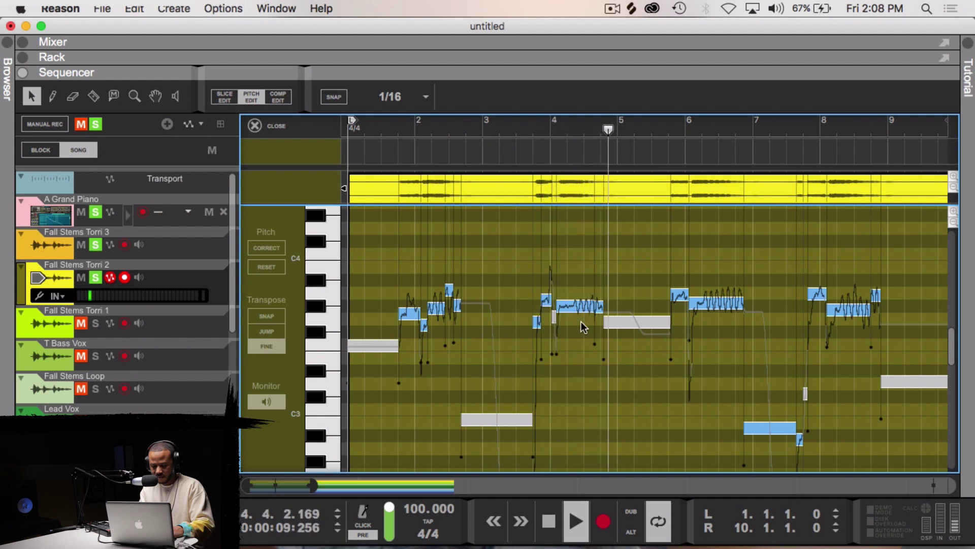
{"action": "key", "text": "space"}
{"action": "left_click", "coordinate": [581, 304]}
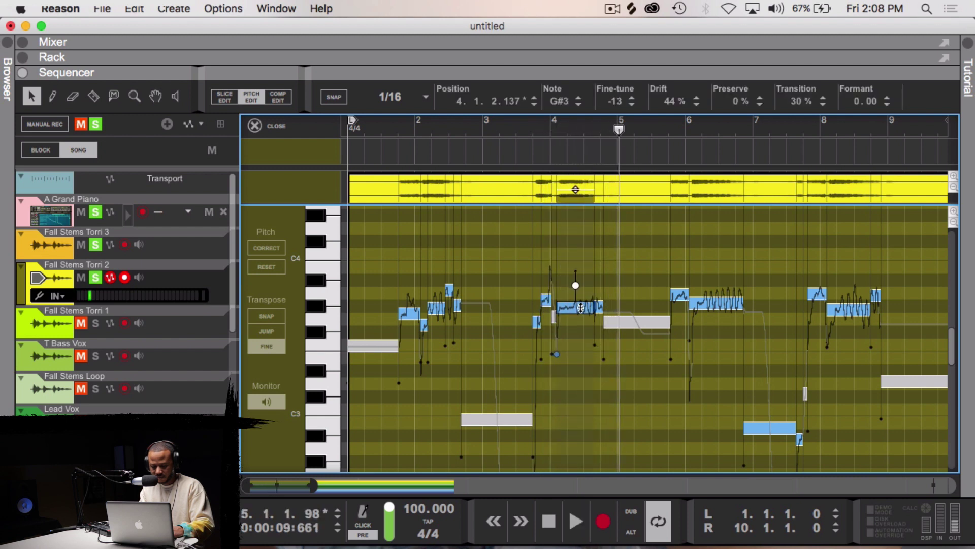
- Disarm recording on the A Grand Piano track and open the Fall Stems Torri 3 clip for pitch editing
{"action": "left_click", "coordinate": [141, 200]}
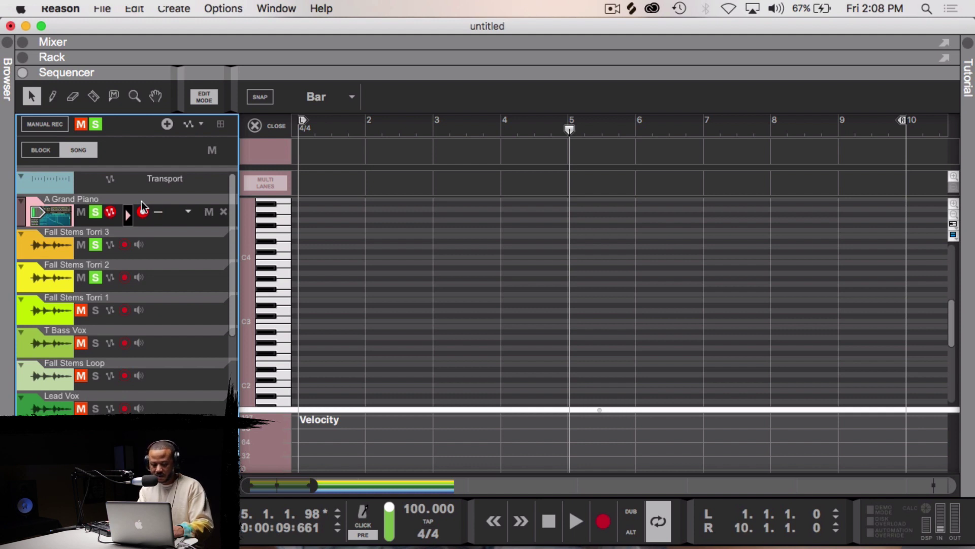
{"action": "left_click", "coordinate": [142, 213]}
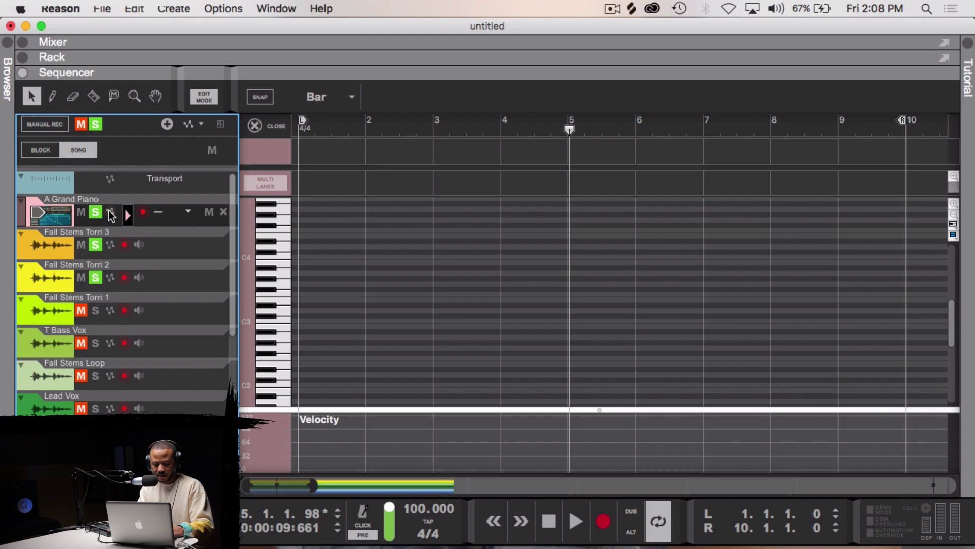
{"action": "left_click", "coordinate": [157, 243]}
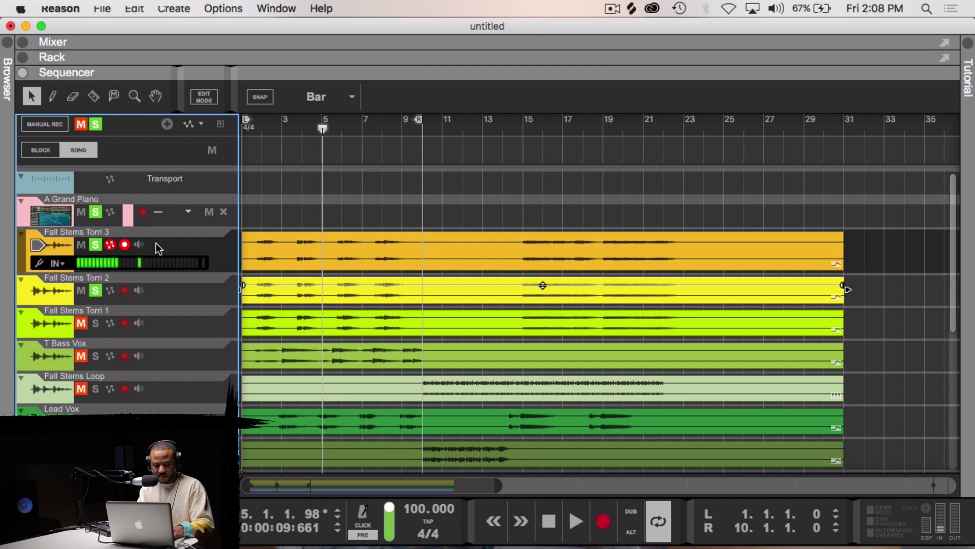
{"action": "double_click", "coordinate": [276, 260]}
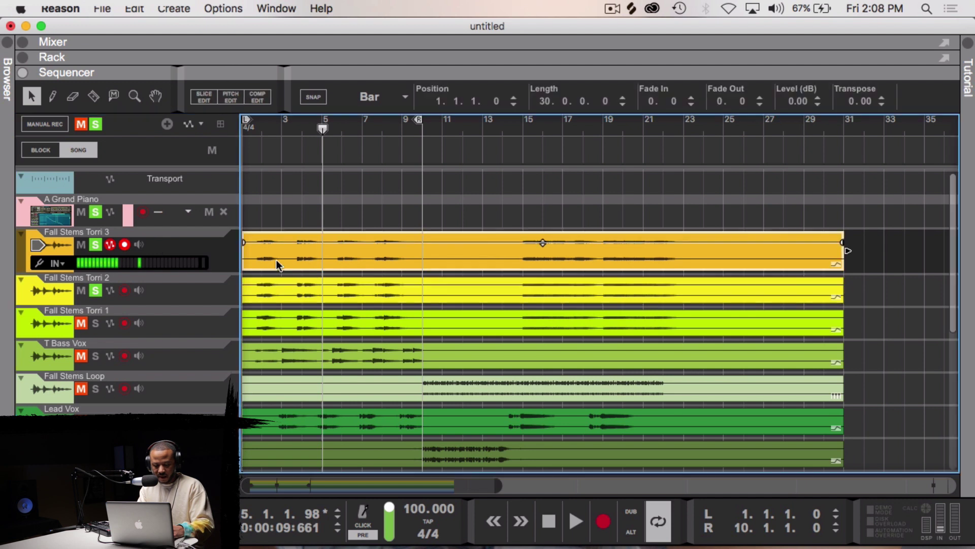
- Play Fall Stems Torri 3 through bar 2 and reduce the drift of the long bar 2 note to 30%
{"action": "left_click", "coordinate": [382, 134]}
{"action": "key", "text": "space"}
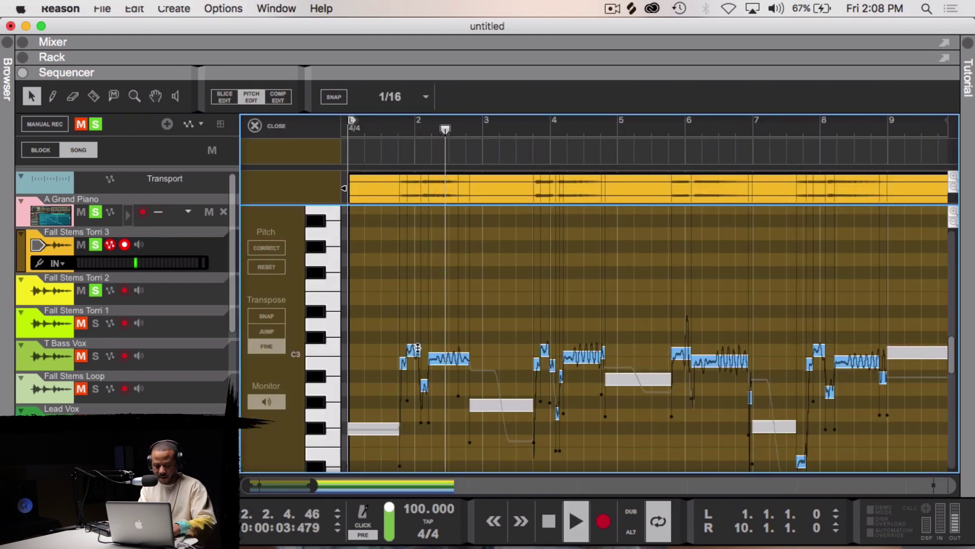
{"action": "scroll", "coordinate": [466, 376], "scroll_direction": "up", "scroll_amount": 2}
{"action": "left_click", "coordinate": [452, 363]}
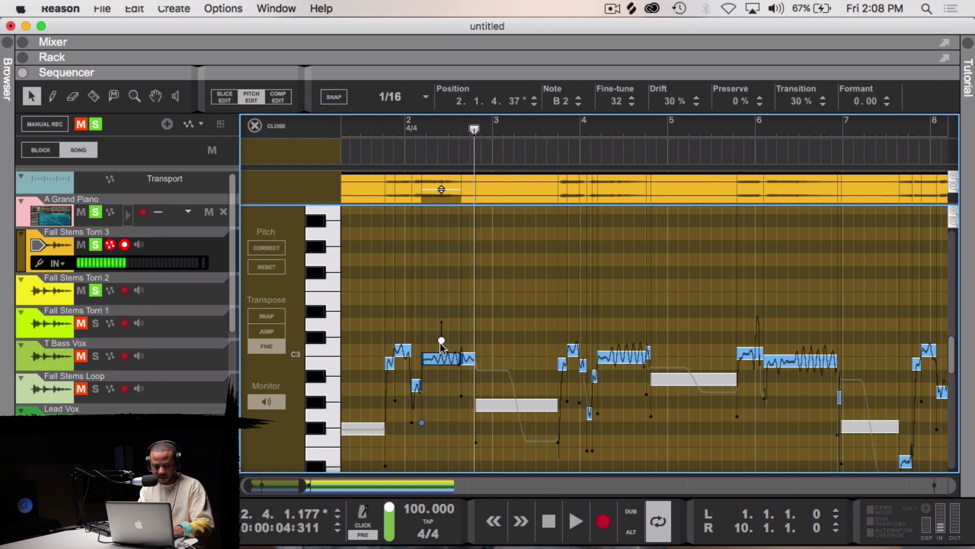
{"action": "left_click", "coordinate": [467, 357]}
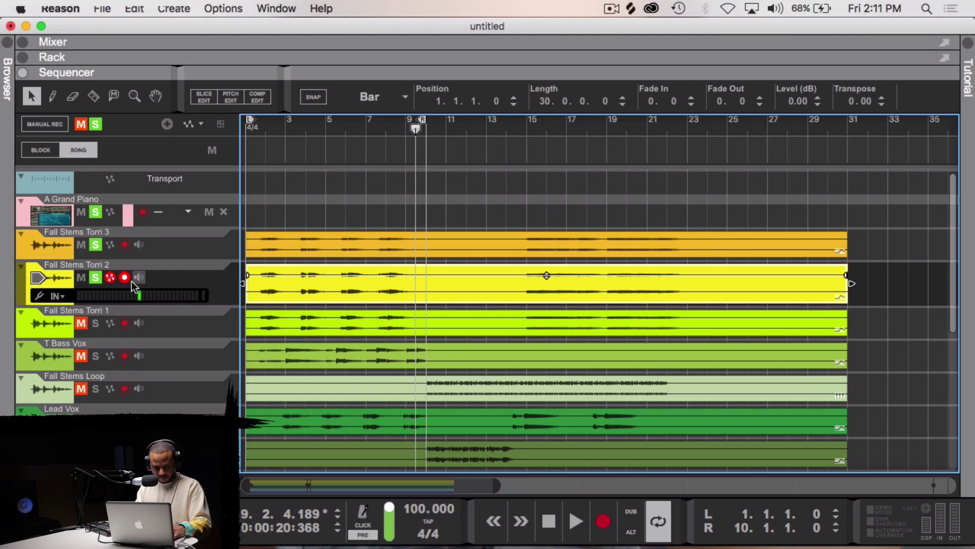
- Solo Fall Stems Torri 1 with the other two Torri tracks, play from near the start, and open its clip for pitch editing
{"action": "left_click", "coordinate": [97, 322]}
{"action": "key", "text": "space"}
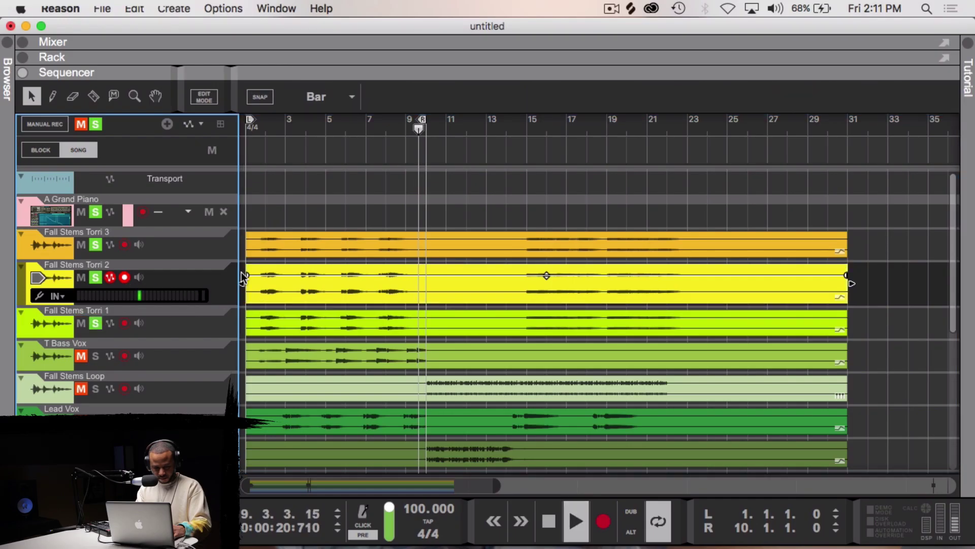
{"action": "left_click", "coordinate": [260, 121]}
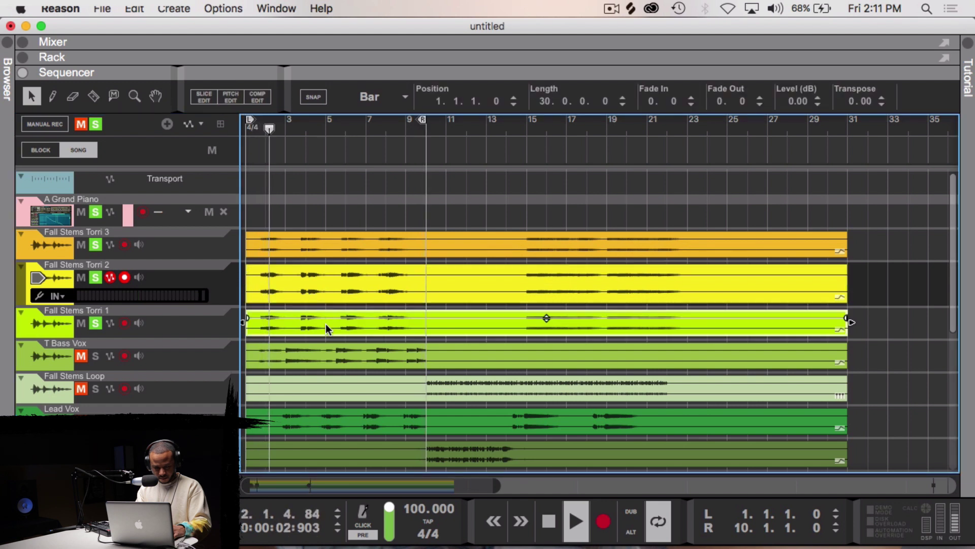
{"action": "double_click", "coordinate": [325, 324]}
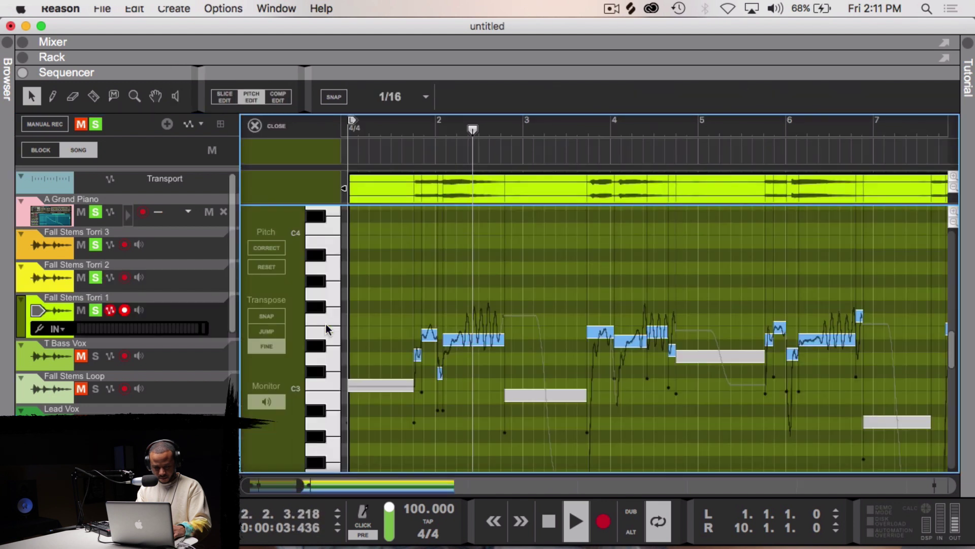
- Raise the long bar 2 note slightly to E3 with fine-tune -36 and play back from before bar 2 into bar 4
{"action": "left_click", "coordinate": [478, 344]}
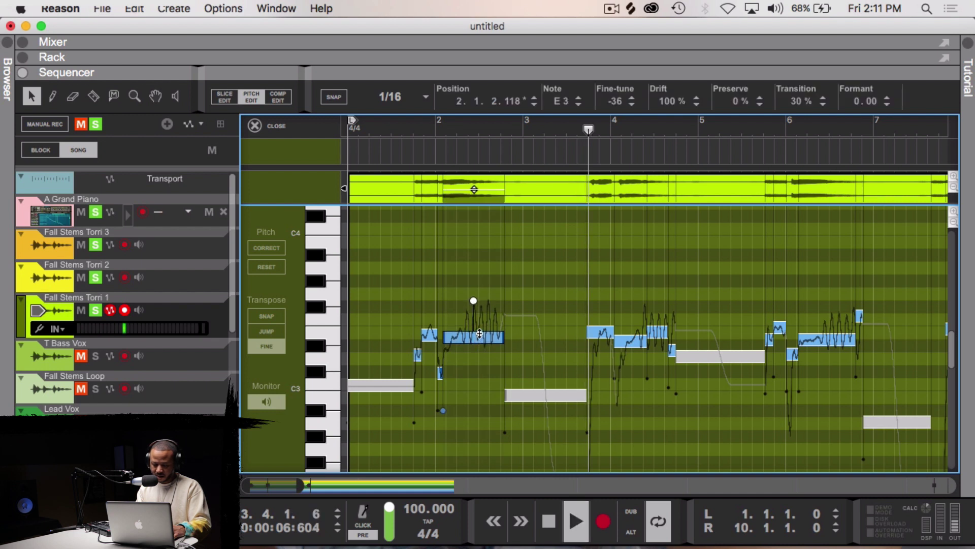
{"action": "left_click", "coordinate": [404, 127]}
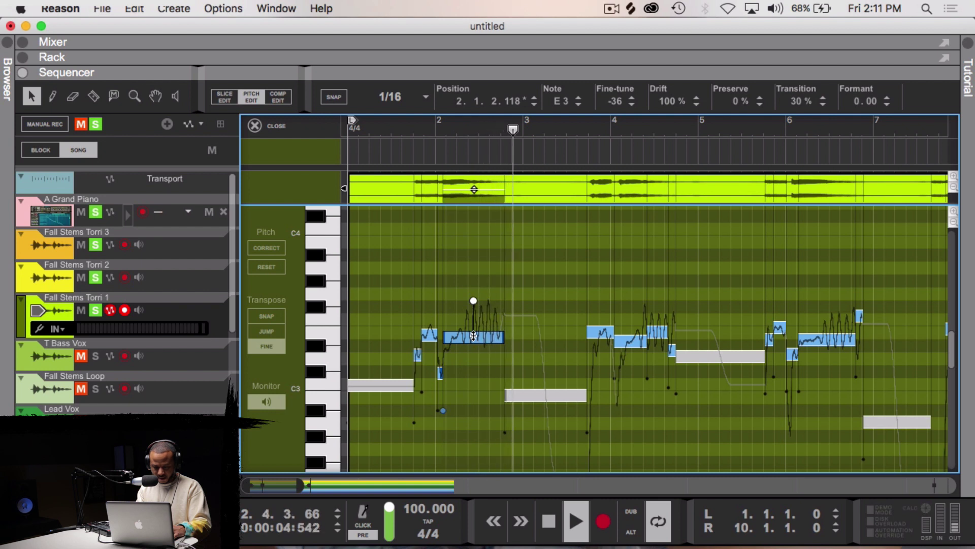
{"action": "scroll", "coordinate": [605, 355], "scroll_direction": "right", "scroll_amount": 3}
{"action": "key", "text": "space"}
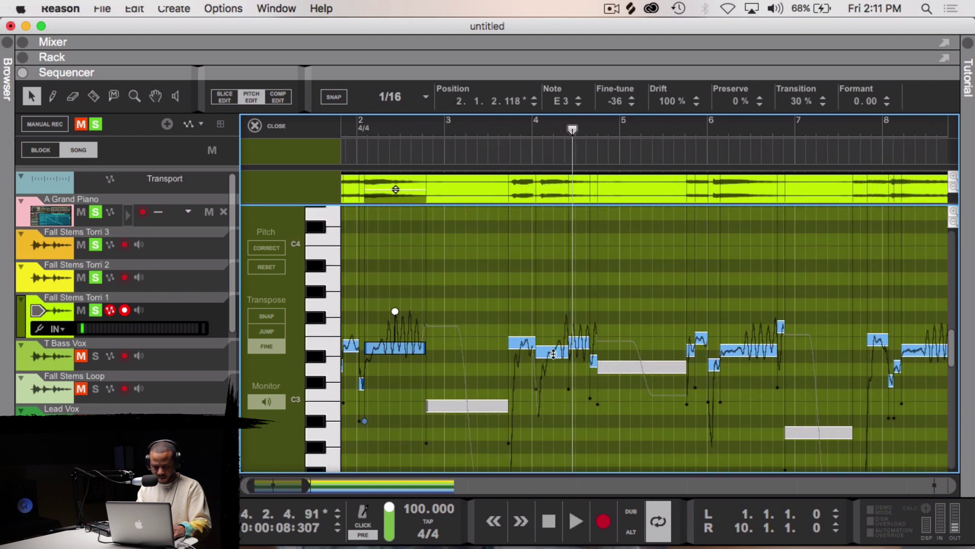
- Raise the first note of bar 4 to E3 with fine-tune -8 and play the bar 4 phrase
{"action": "left_click", "coordinate": [556, 352]}
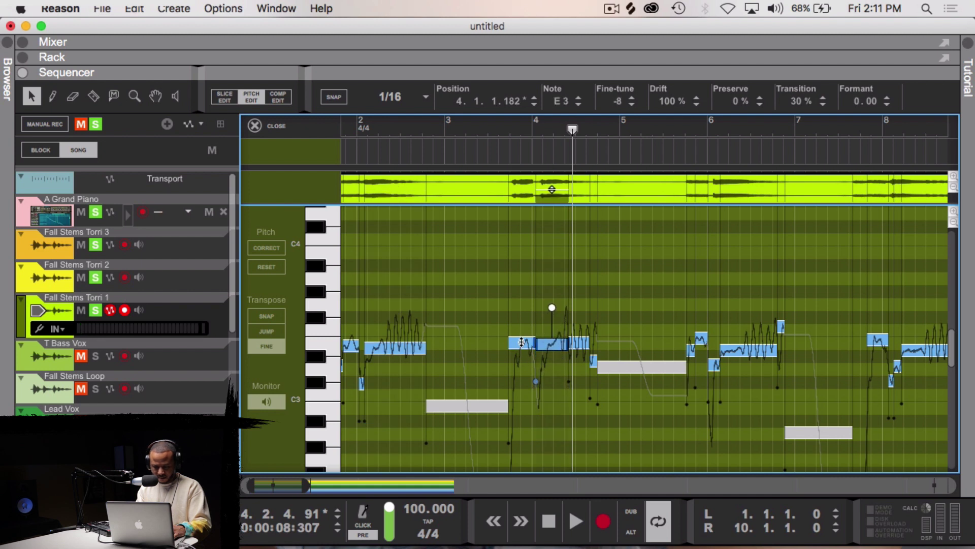
{"action": "left_click", "coordinate": [580, 346]}
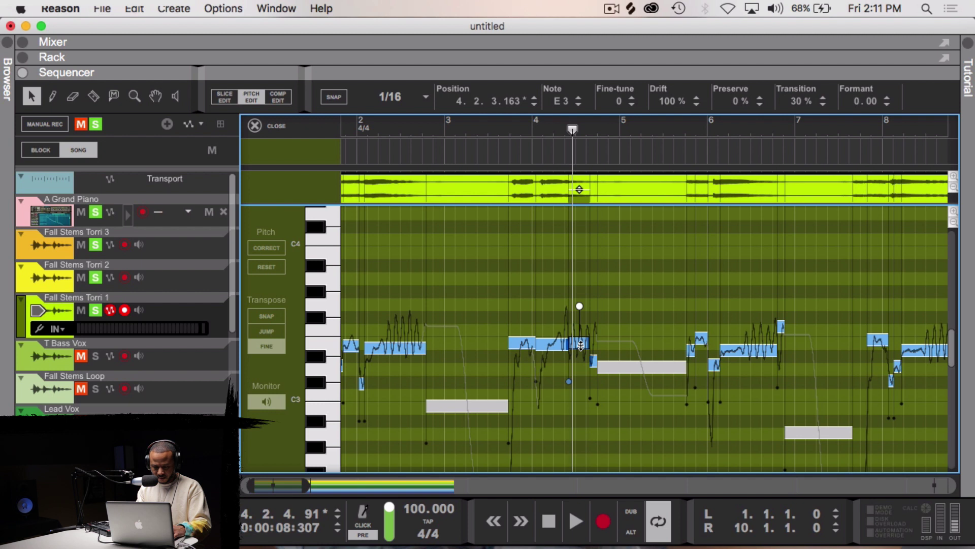
{"action": "left_click", "coordinate": [502, 121]}
{"action": "key", "text": "space"}
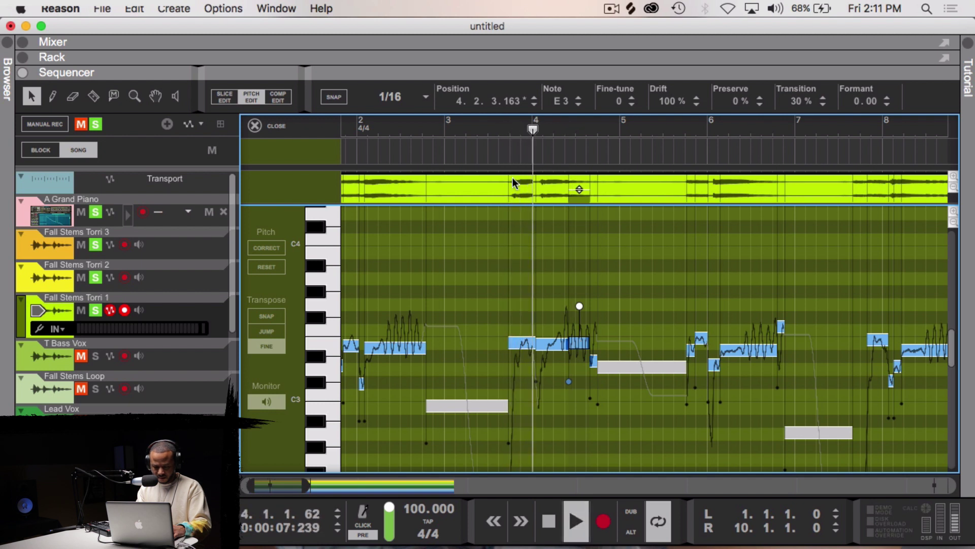
{"action": "key", "text": "space"}
- Fine-tune the E3 note just before bar 4 to -1 and the first bar 4 note to 7, replaying the phrase
{"action": "left_click", "coordinate": [522, 342]}
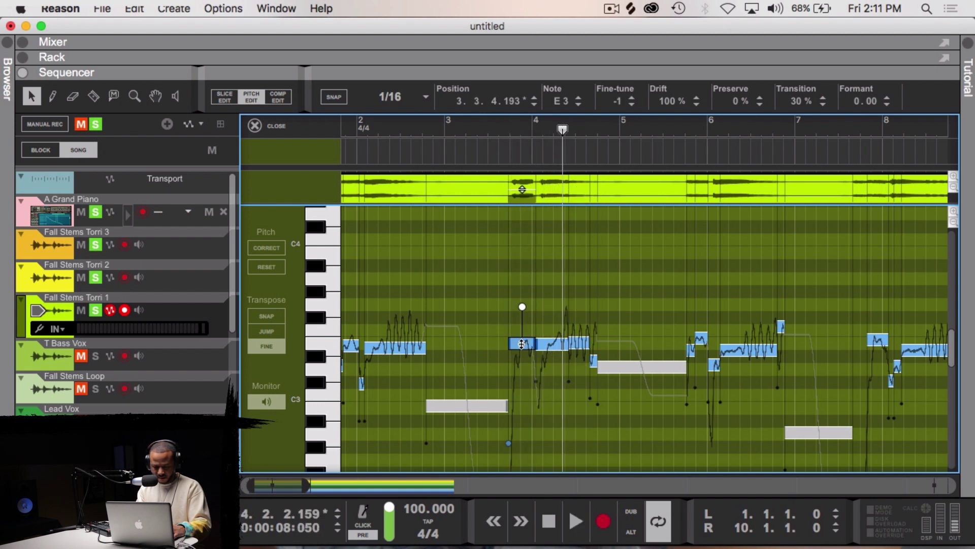
{"action": "left_click_drag", "start_coordinate": [553, 347], "coordinate": [554, 341]}
{"action": "left_click", "coordinate": [488, 128]}
{"action": "key", "text": "space"}
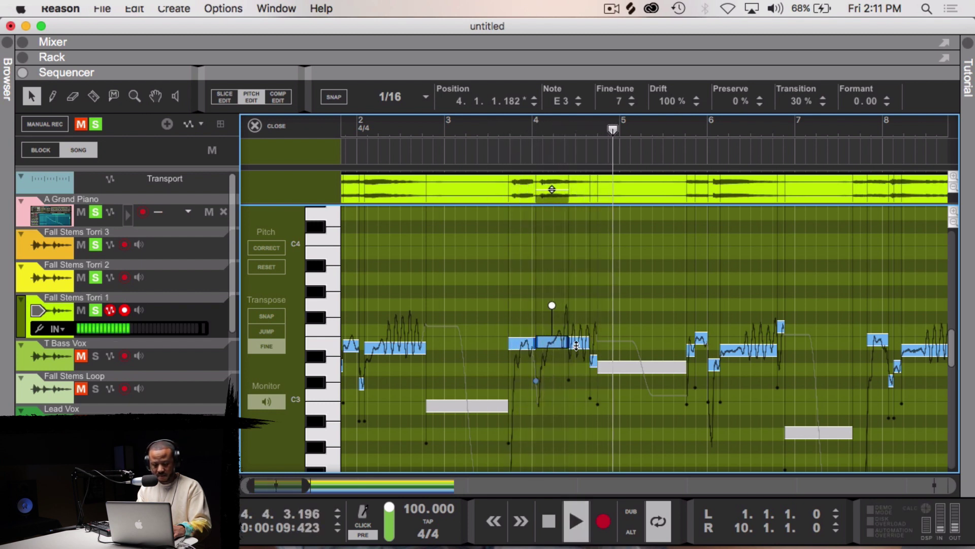
{"action": "key", "text": "space"}
{"action": "left_click", "coordinate": [511, 129]}
{"action": "key", "text": "space"}
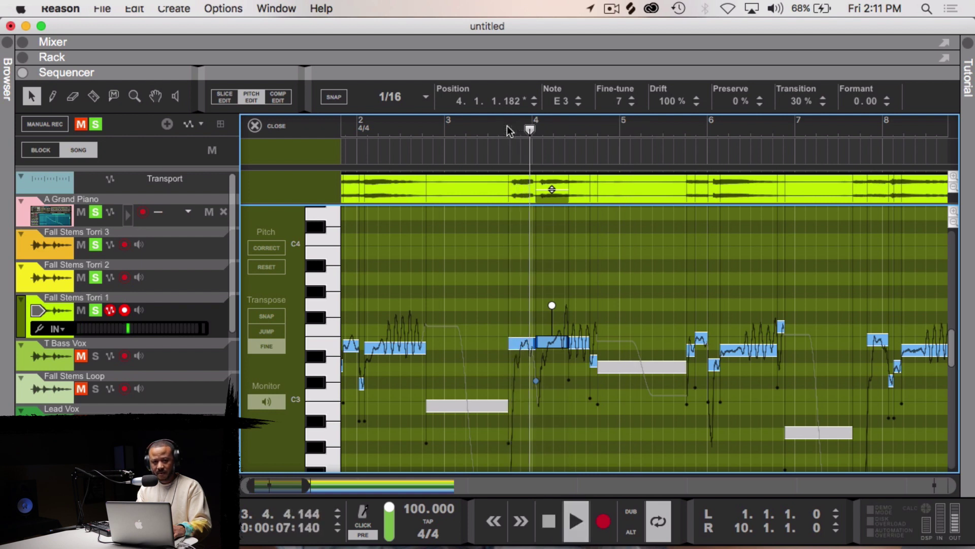
{"action": "key", "text": "space"}
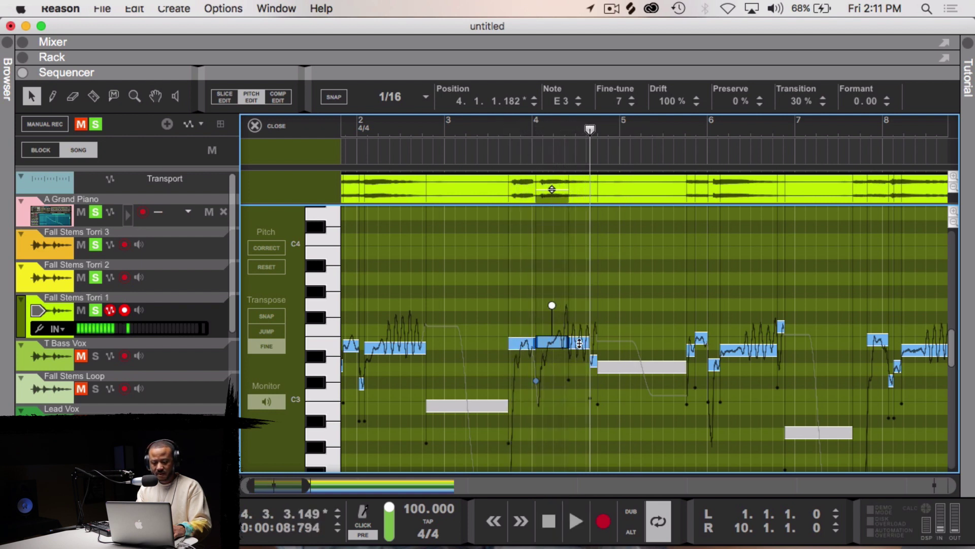
- Reduce the drift of the first bar 4 note to 72% and play back from just before bar 4
{"action": "left_click", "coordinate": [579, 343]}
{"action": "left_click", "coordinate": [558, 343]}
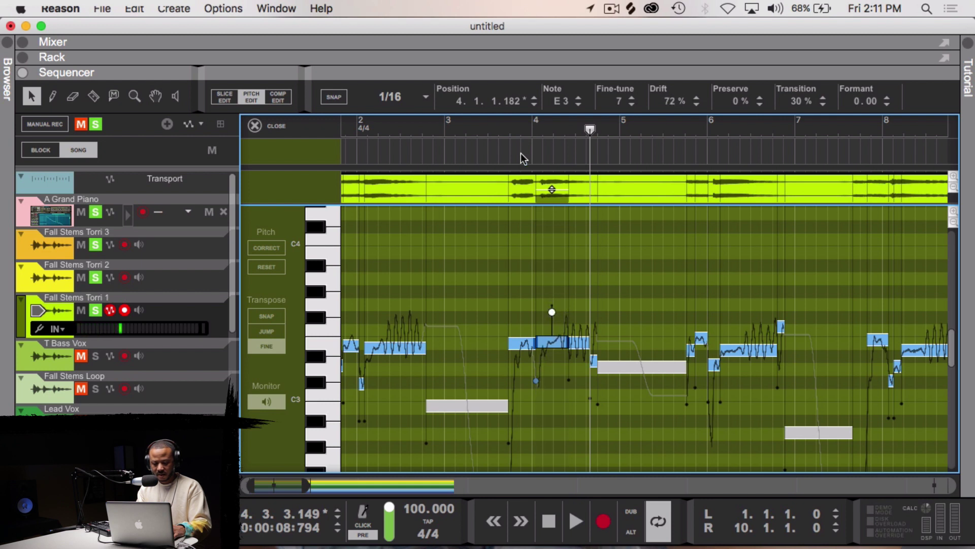
{"action": "key", "text": "space"}
{"action": "left_click", "coordinate": [505, 121]}
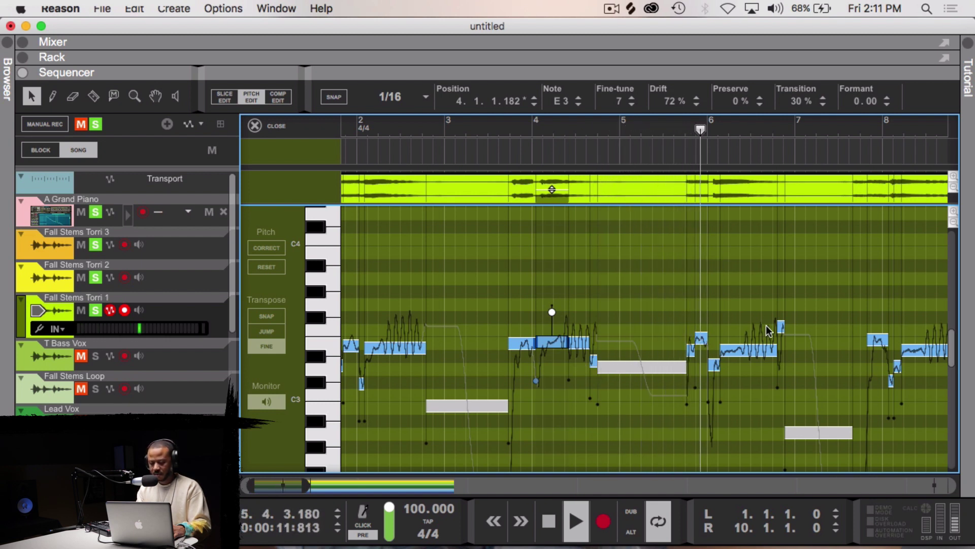
- Raise the long bar 6 note to E3 with fine-tune 11 and play from before bar 6 to bar 8
{"action": "key", "text": "space"}
{"action": "left_click", "coordinate": [745, 351]}
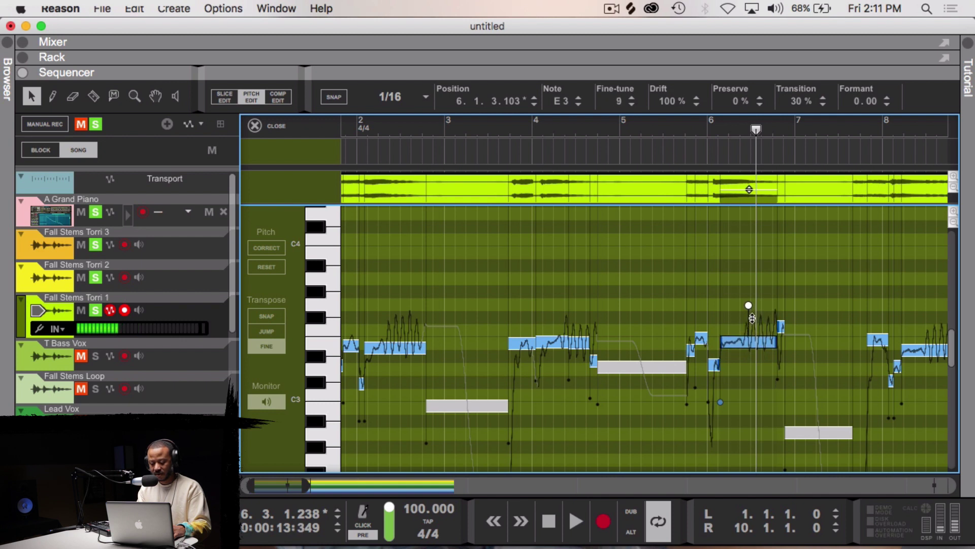
{"action": "left_click", "coordinate": [678, 128]}
{"action": "key", "text": "space"}
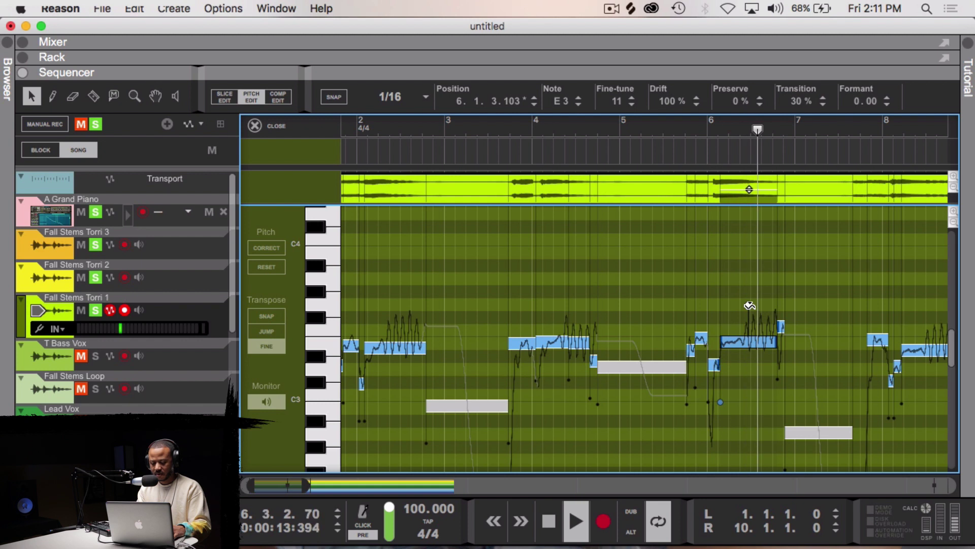
{"action": "scroll", "coordinate": [721, 301], "scroll_direction": "right", "scroll_amount": 6}
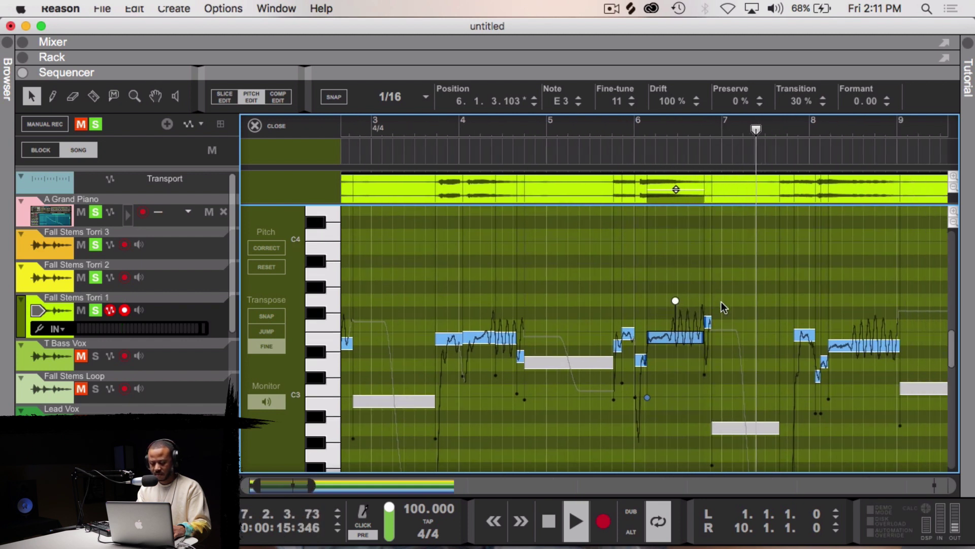
{"action": "key", "text": "space"}
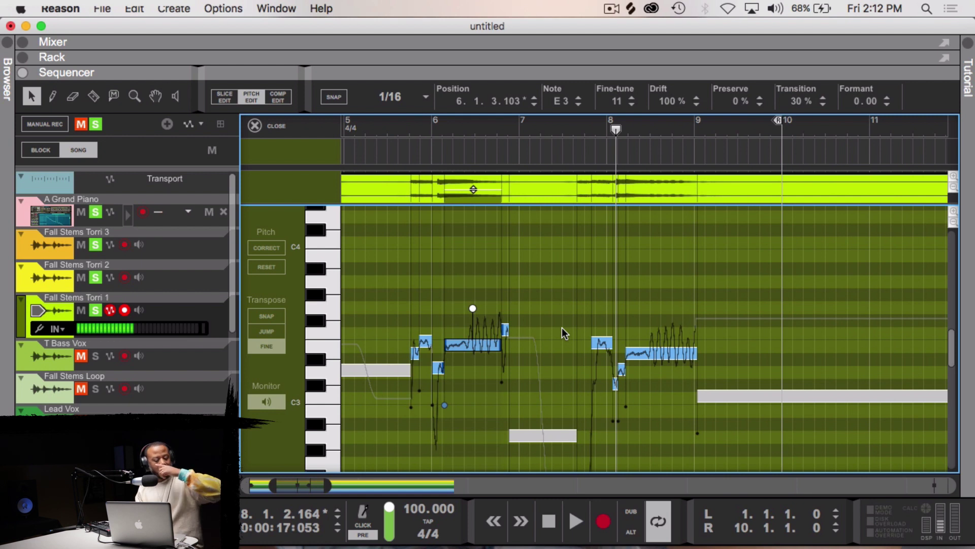
- Bring the low note just before bar 8 into view, play from bar 7, and select that note
{"action": "scroll", "coordinate": [562, 333], "scroll_direction": "down", "scroll_amount": 2}
{"action": "scroll", "coordinate": [561, 328], "scroll_direction": "down", "scroll_amount": 5}
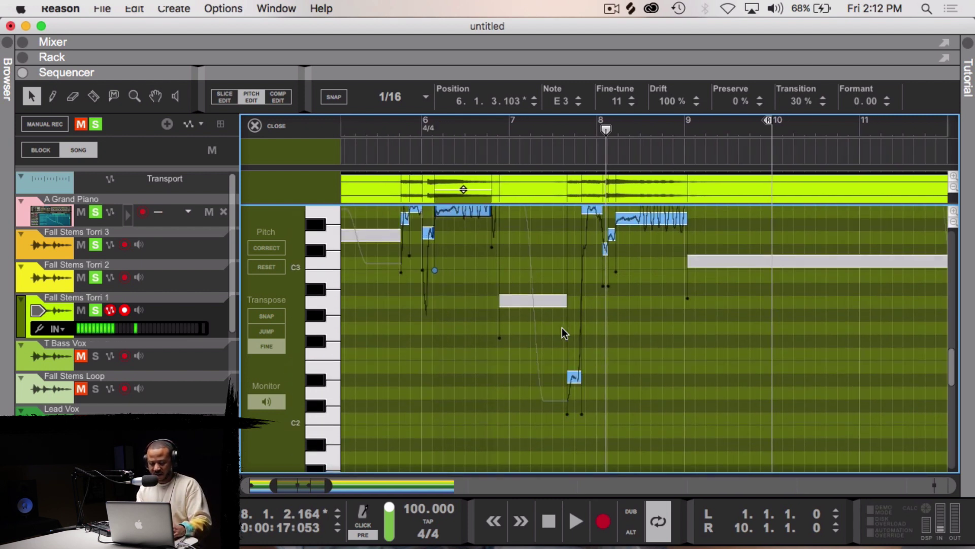
{"action": "left_click", "coordinate": [527, 127]}
{"action": "key", "text": "space"}
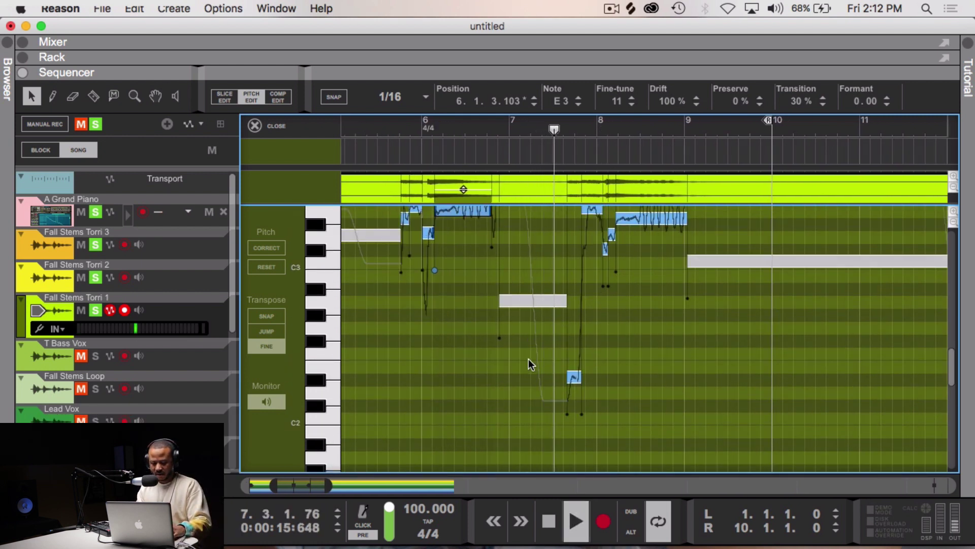
{"action": "left_click", "coordinate": [575, 376]}
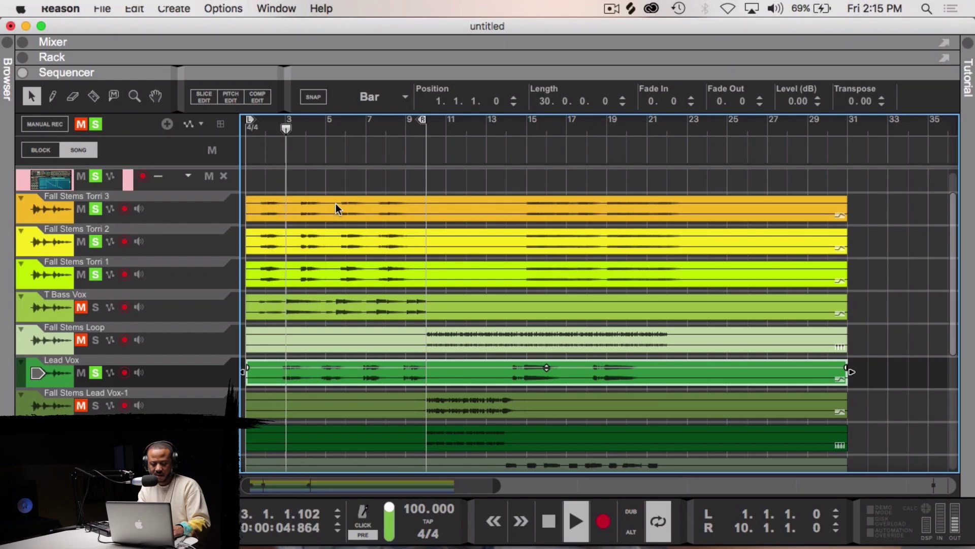
- In the mixer, lower the Fall Stems Torri 3 level to -5.51 dB and set Fall Stems Torri 2 to -1.09 dB
{"action": "key", "text": "F5"}
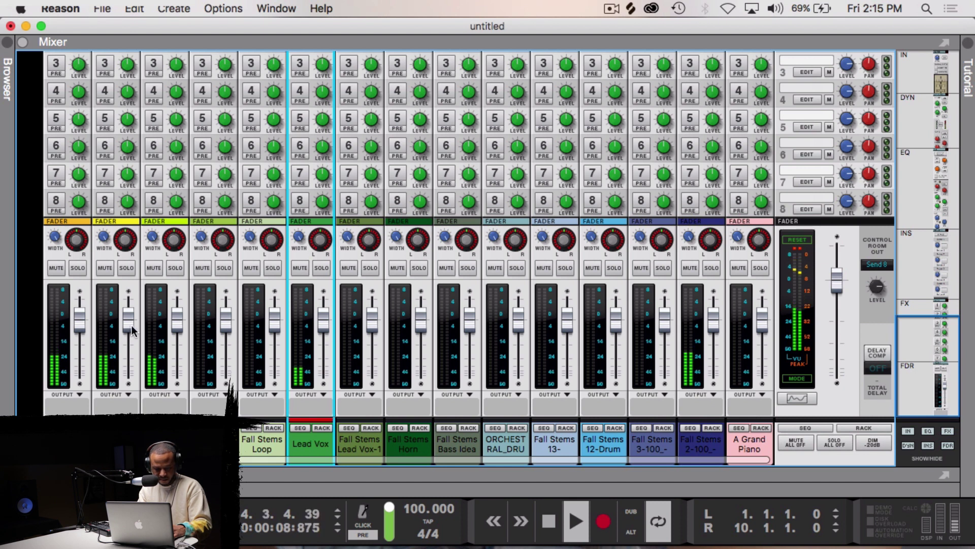
{"action": "left_click", "coordinate": [78, 320]}
{"action": "left_click_drag", "start_coordinate": [78, 324], "coordinate": [78, 337]}
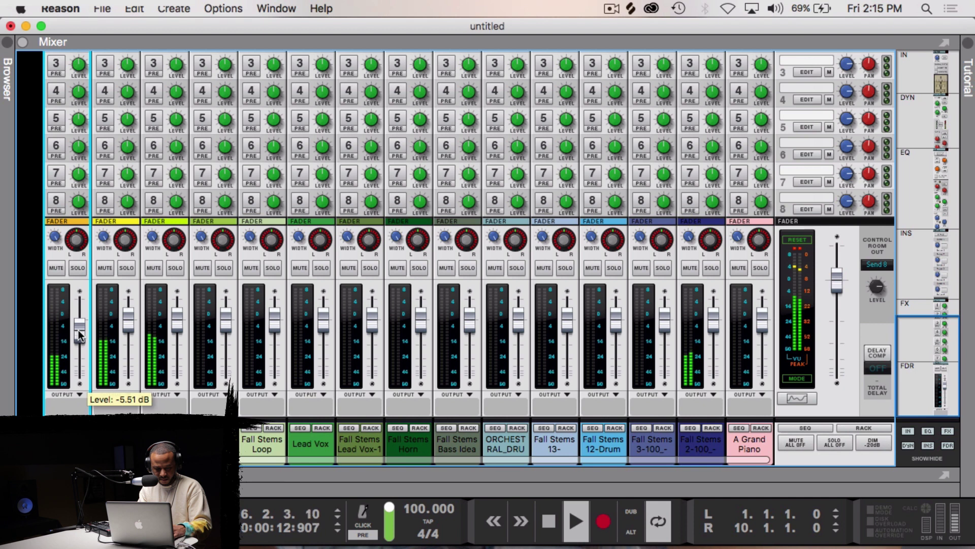
{"action": "left_click_drag", "start_coordinate": [78, 327], "coordinate": [127, 325]}
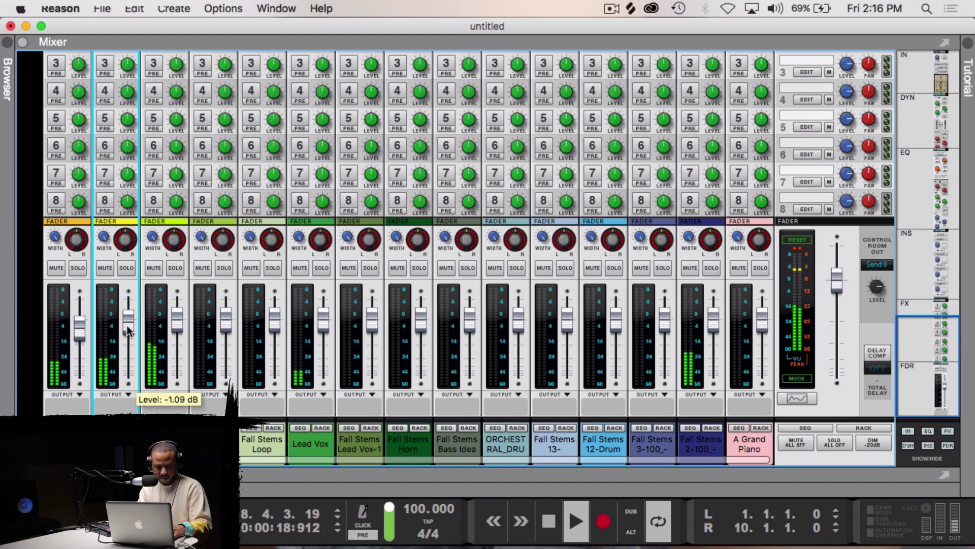